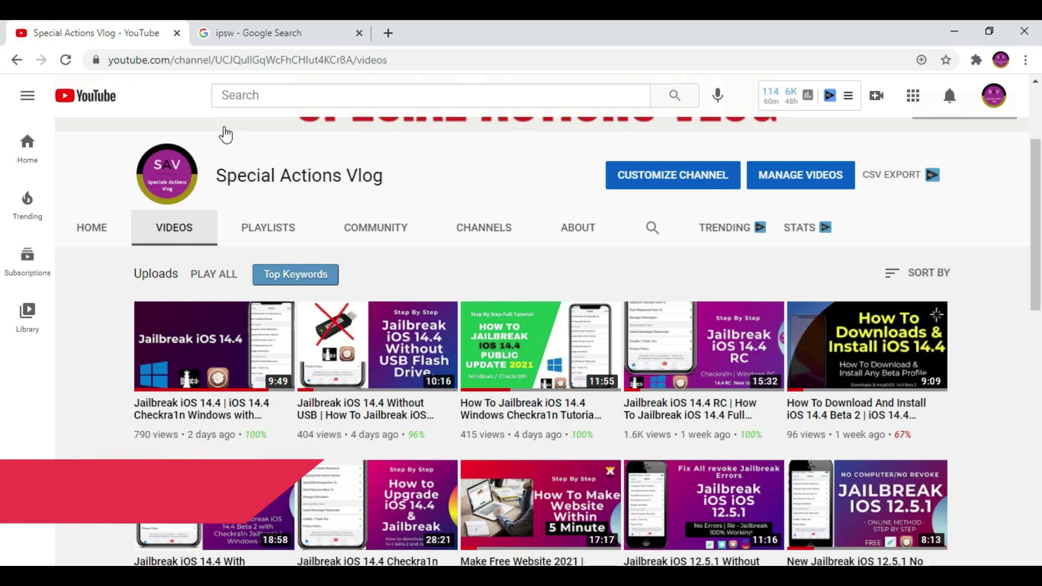
- Switch to the Google results for "ipsw" and open the IPSW Downloads site at ipsw.me
click(266, 33)
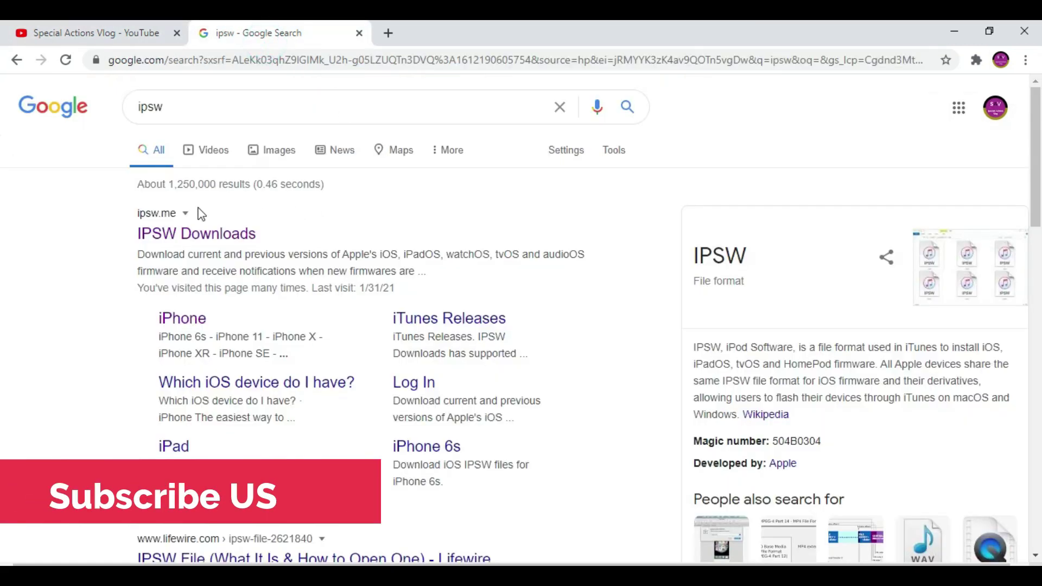
click(184, 107)
drag(184, 107, 121, 103)
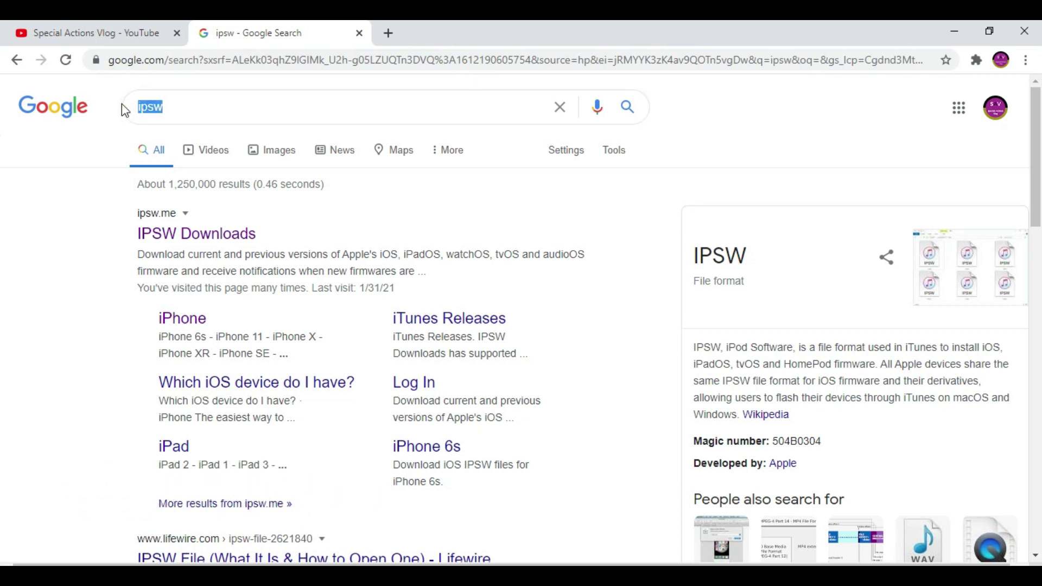
click(169, 112)
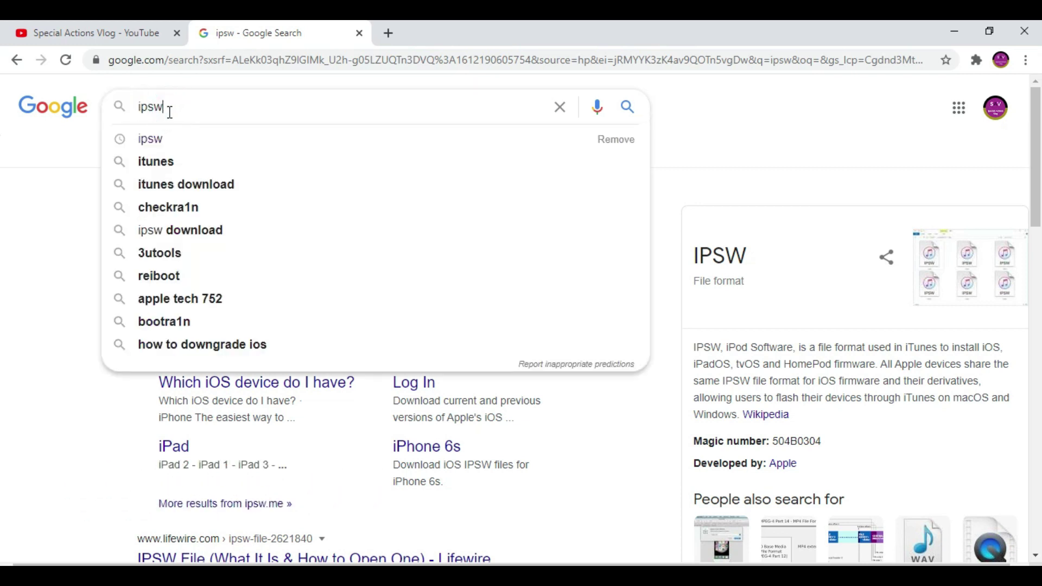
click(52, 164)
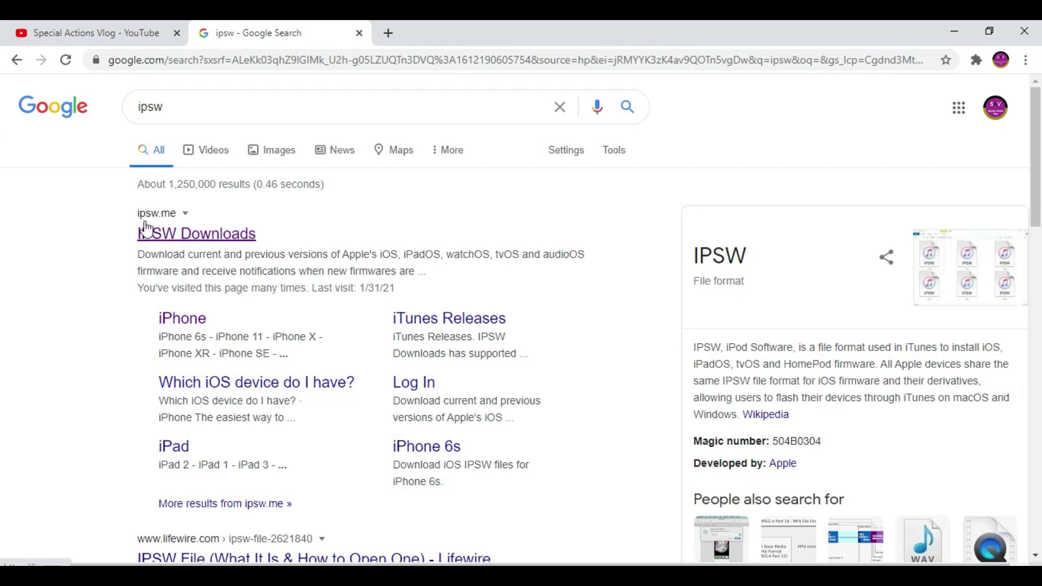
click(196, 241)
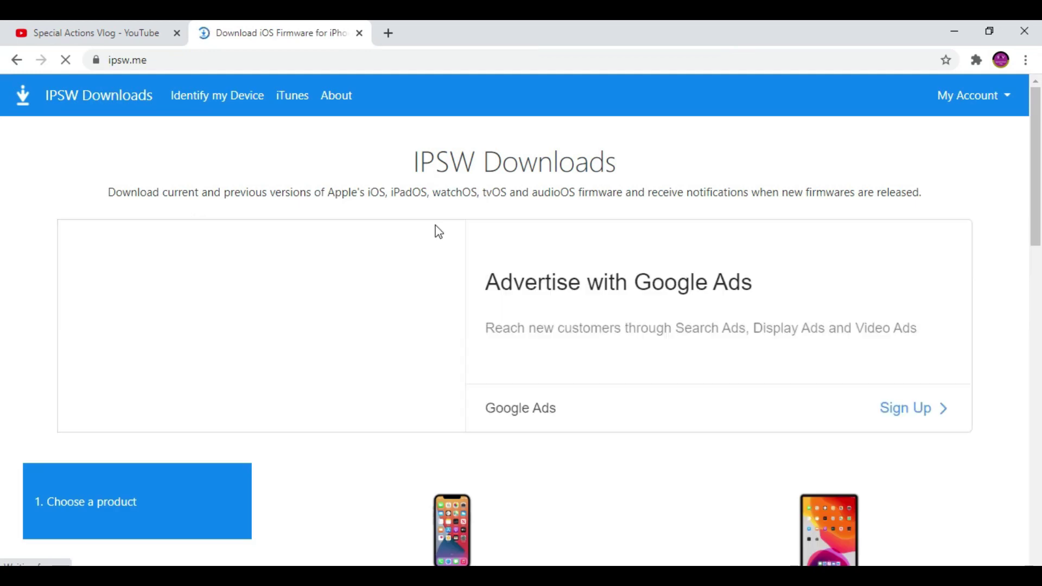
- Choose iPhone as the product and iPhone 7 (GSM) as the platform for the firmware download
scroll(604, 416, down, 4)
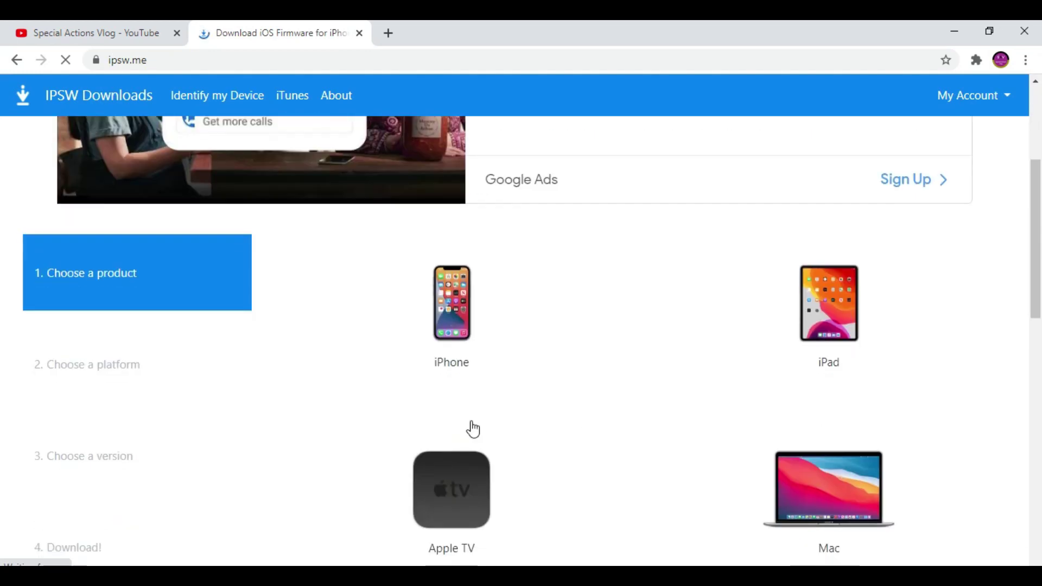
click(452, 325)
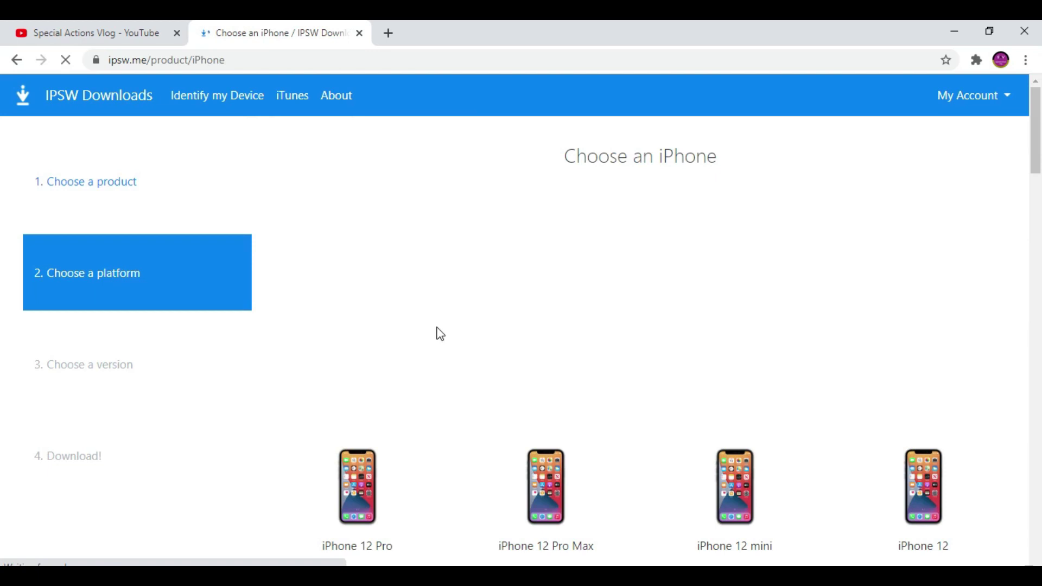
scroll(438, 333, down, 3)
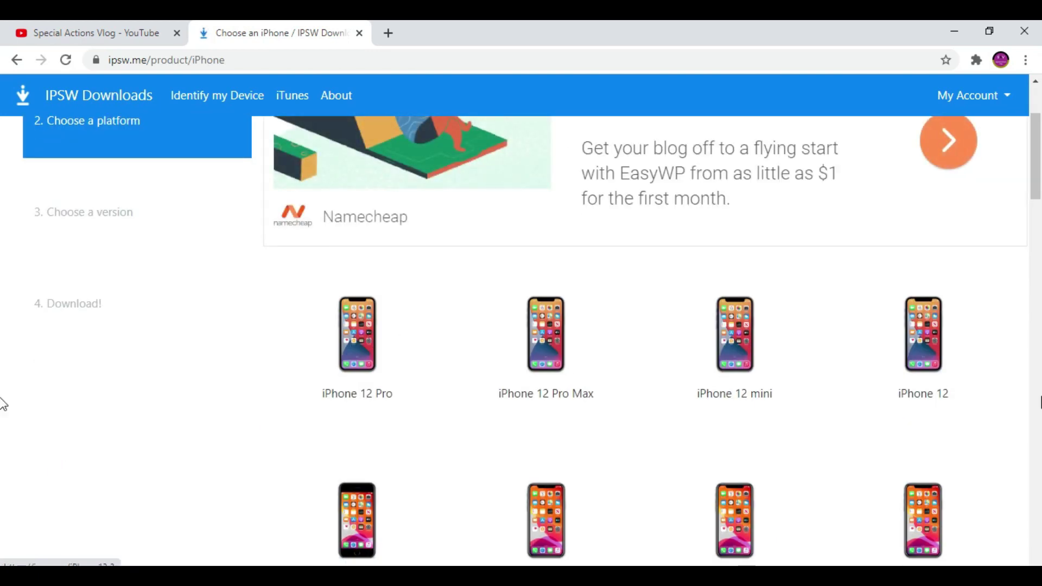
scroll(577, 375, down, 6)
scroll(532, 361, down, 4)
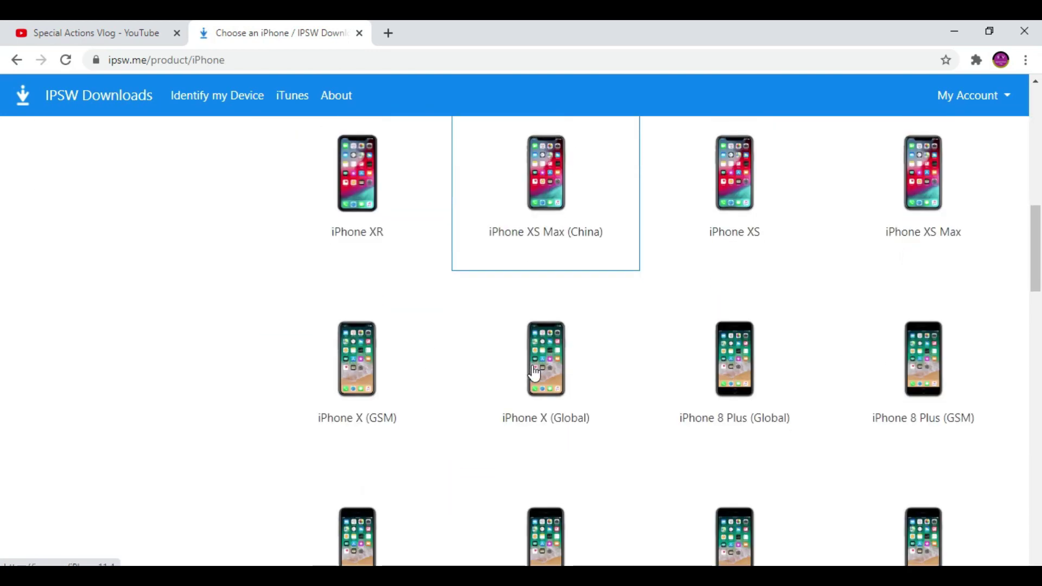
scroll(532, 375, down, 3)
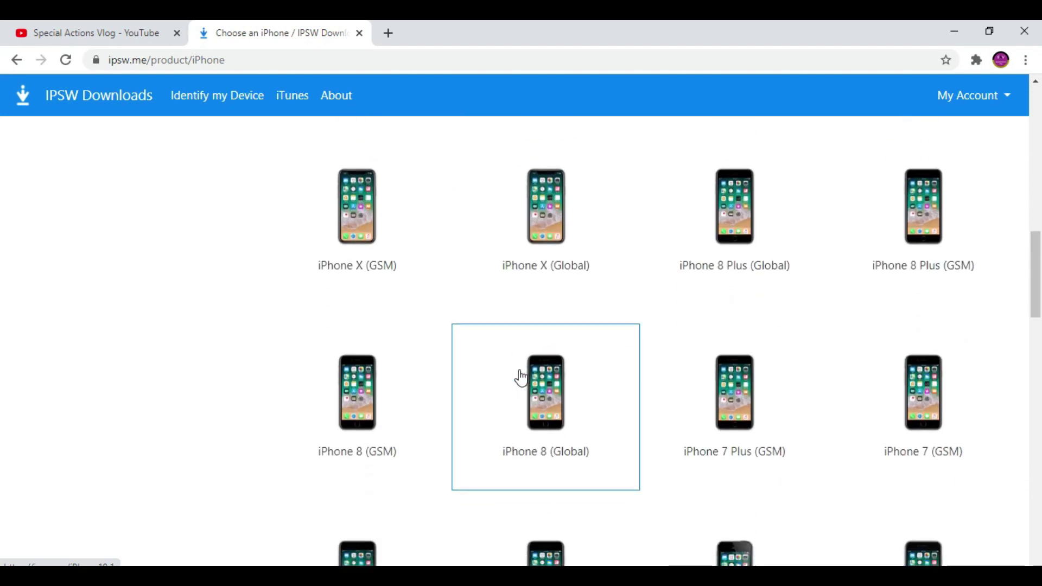
scroll(533, 356, down, 1)
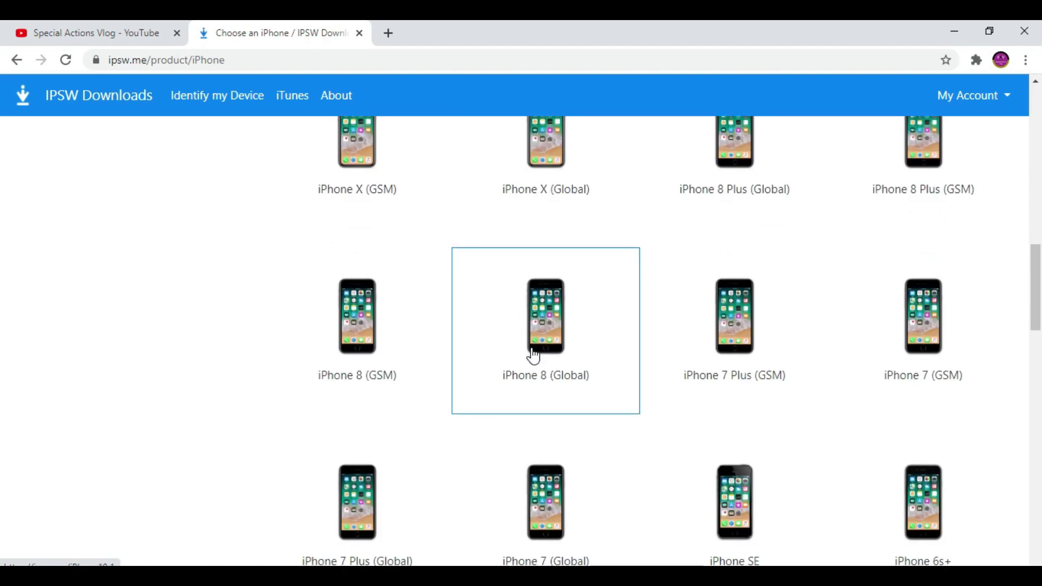
scroll(533, 355, down, 3)
scroll(534, 356, down, 3)
scroll(530, 353, up, 3)
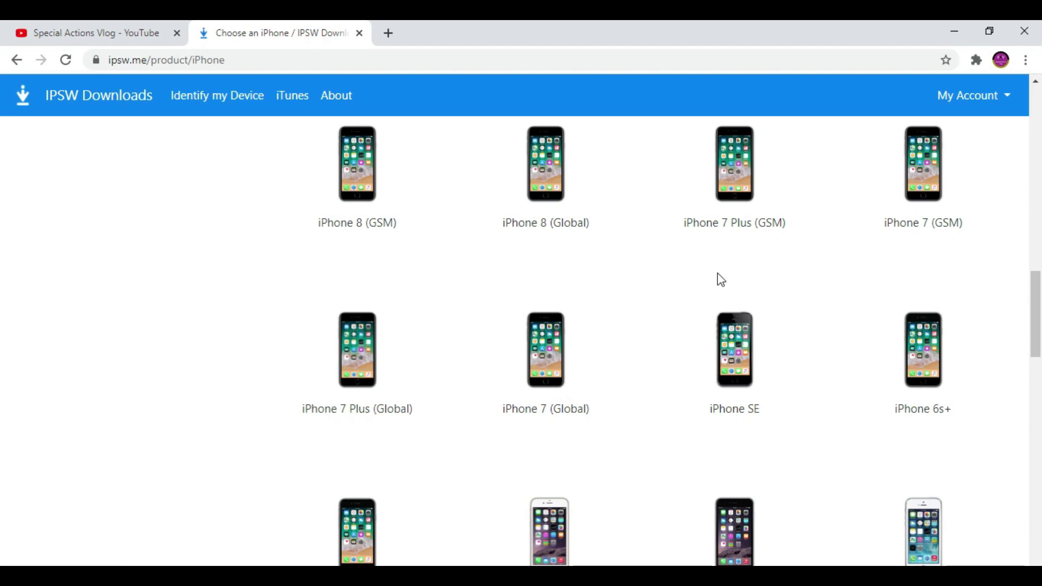
click(930, 182)
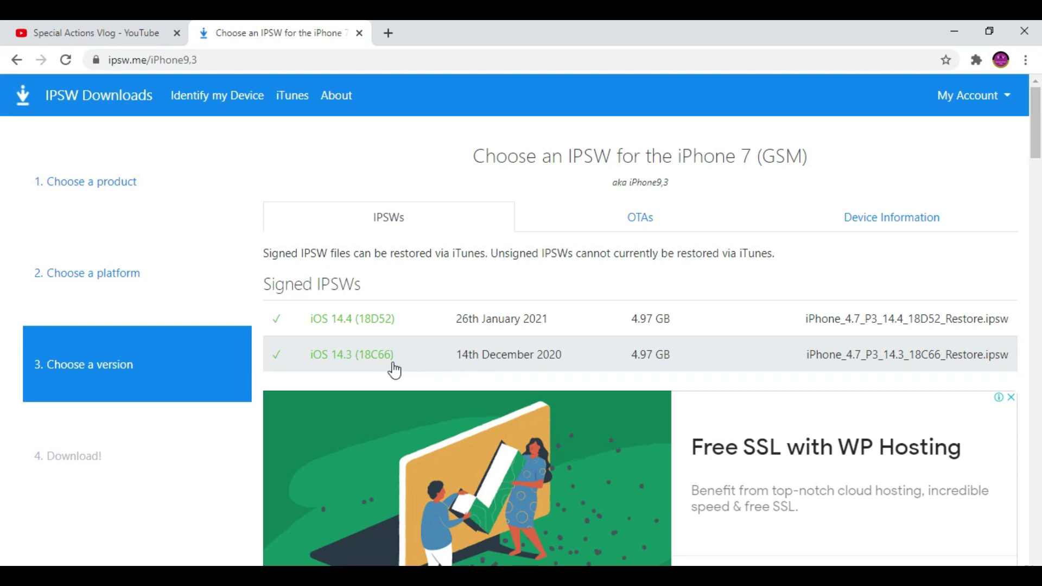
- Review the signed and unsigned IPSW lists and open the signed iOS 14.3 (18C66) firmware page
scroll(395, 370, down, 5)
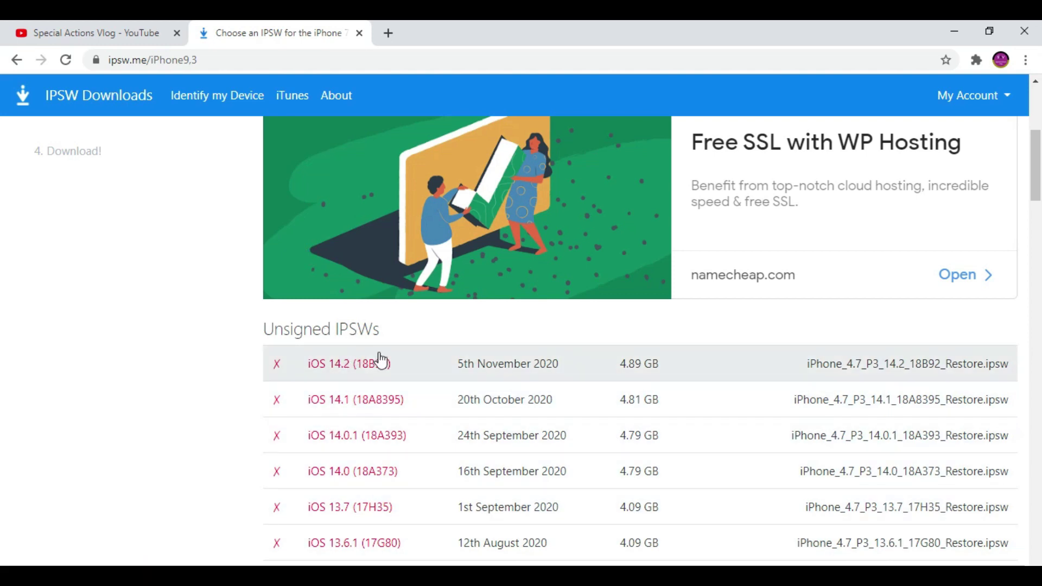
scroll(361, 394, up, 5)
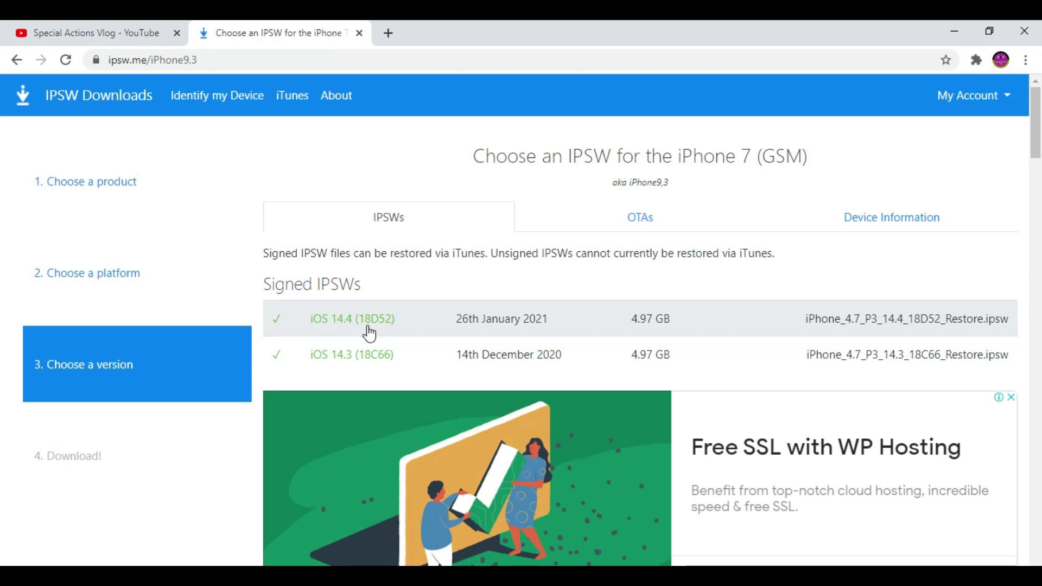
click(370, 366)
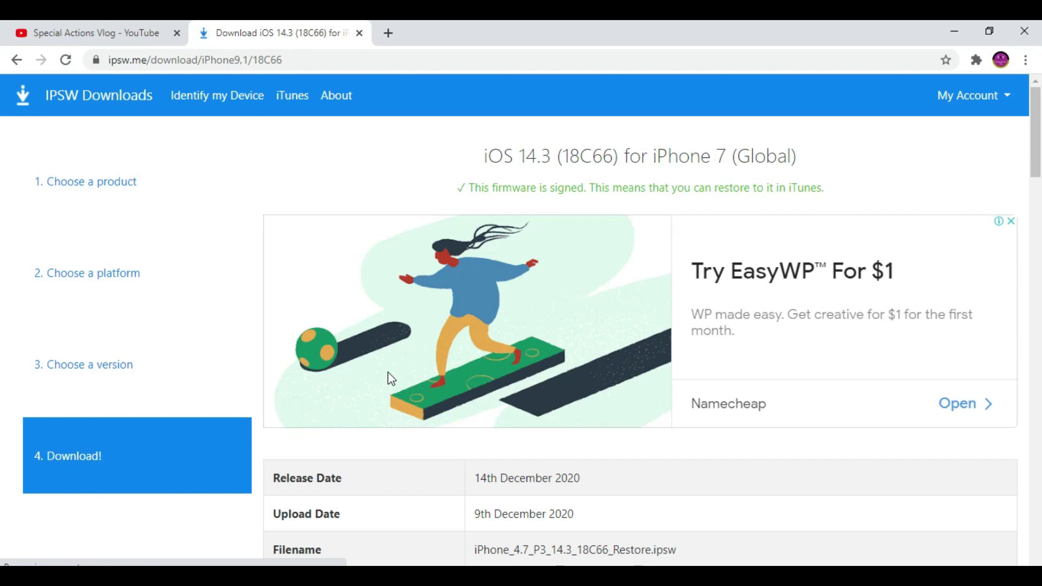
- Request the iOS 14.3 firmware download, then copy its direct URL and load it in a new browser tab
scroll(388, 379, down, 6)
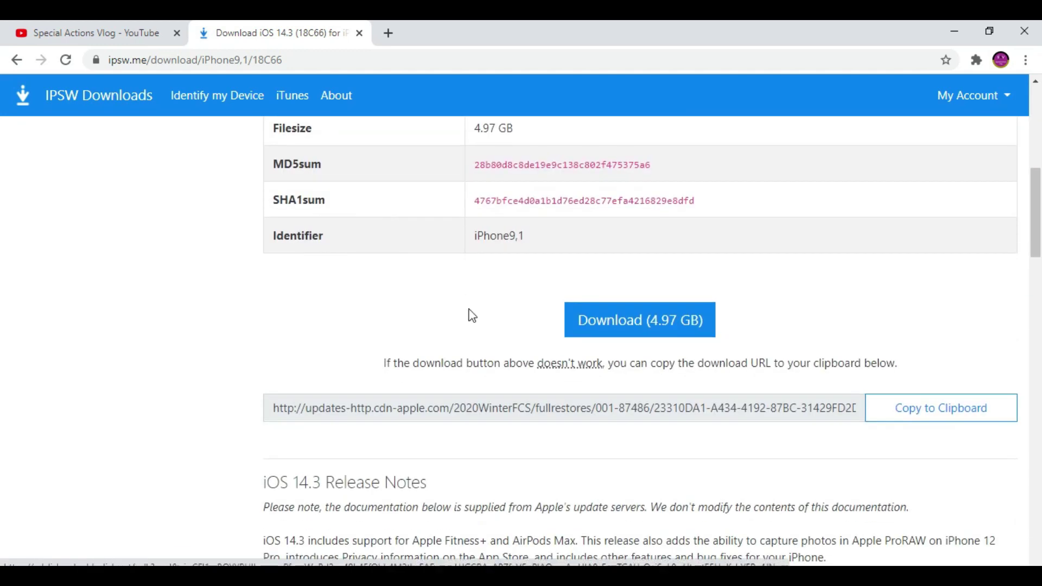
click(673, 326)
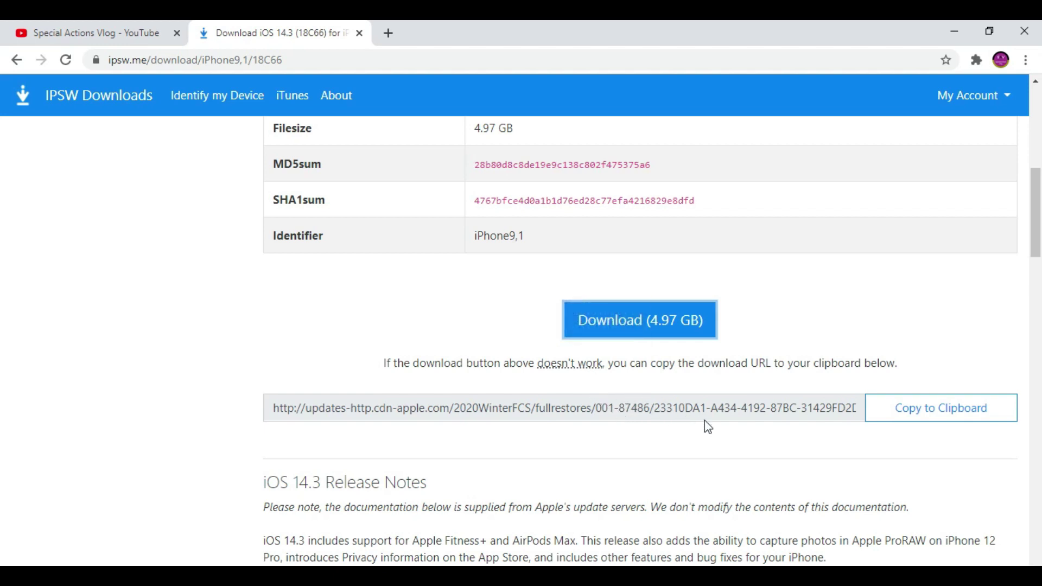
click(636, 342)
mouse_move(589, 371)
click(954, 422)
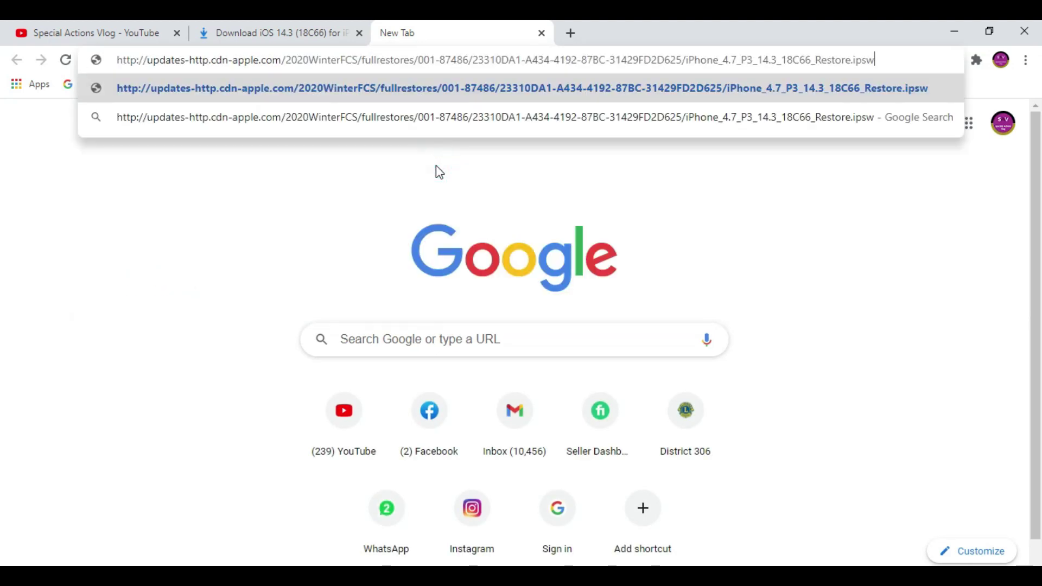
key(Return)
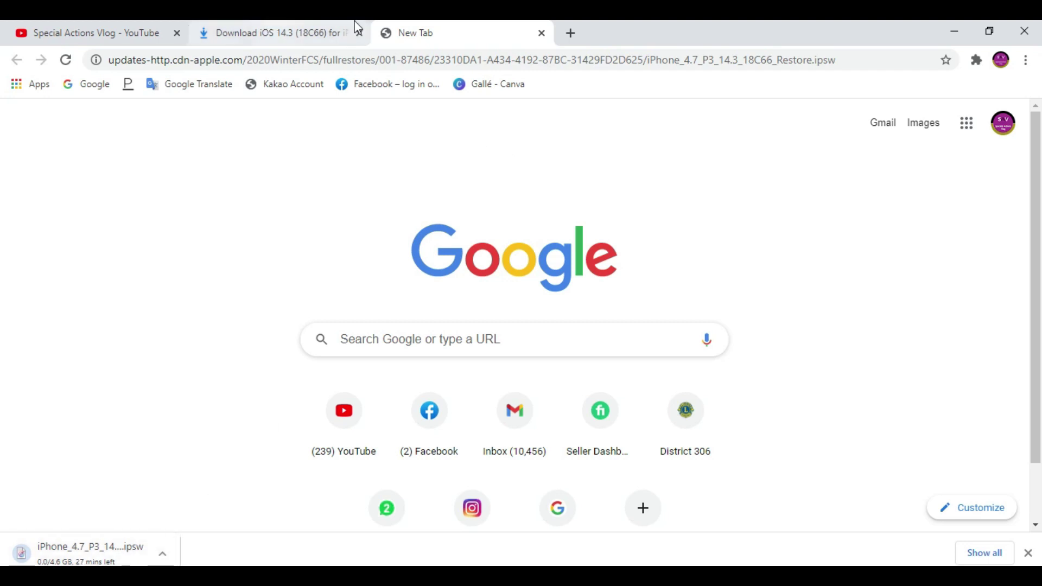
- Minimize the browser and the Downloads folder window, then launch iTunes
click(954, 27)
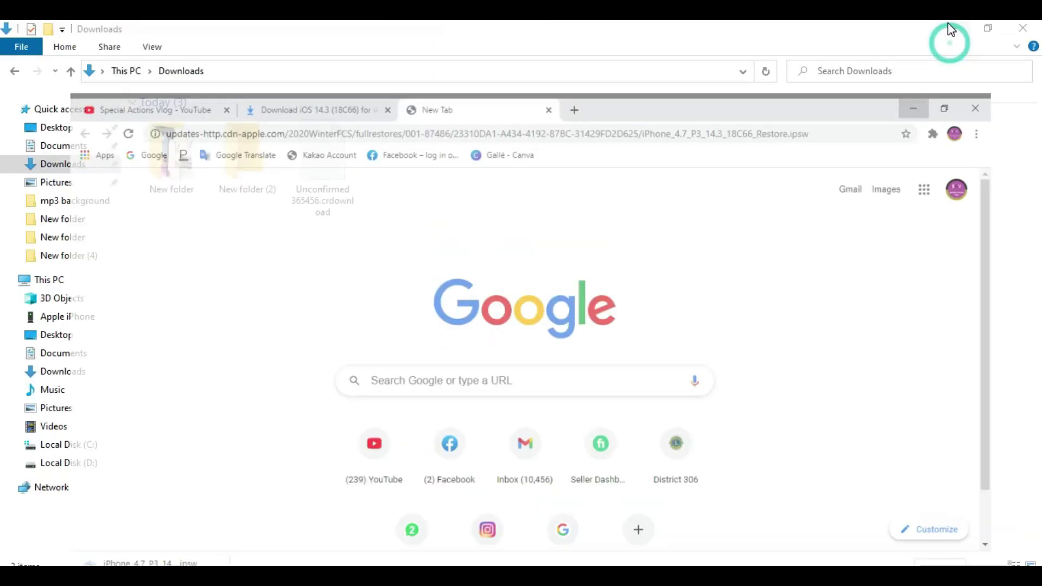
click(933, 32)
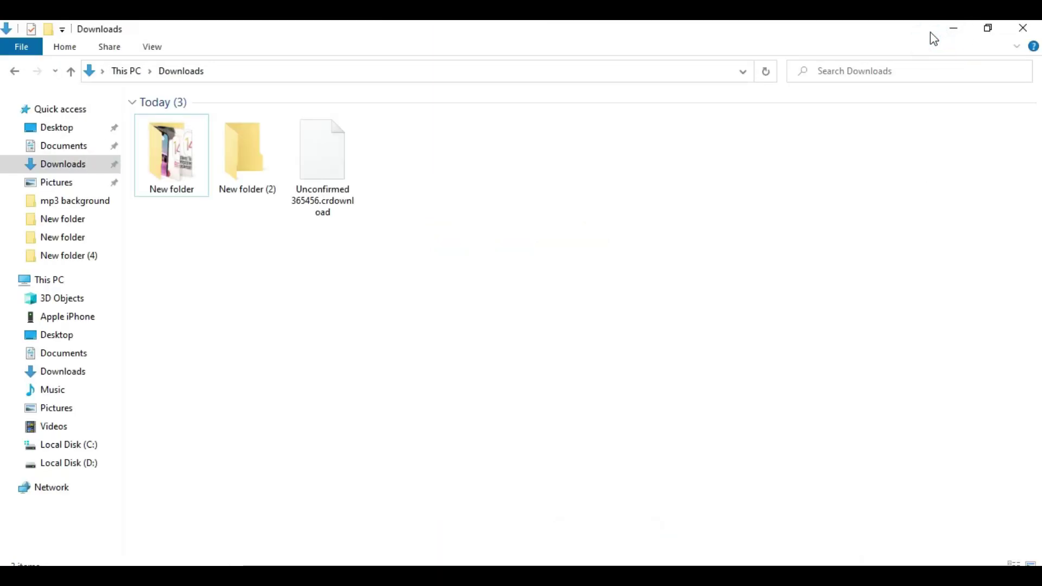
click(952, 32)
click(180, 402)
key(super+s)
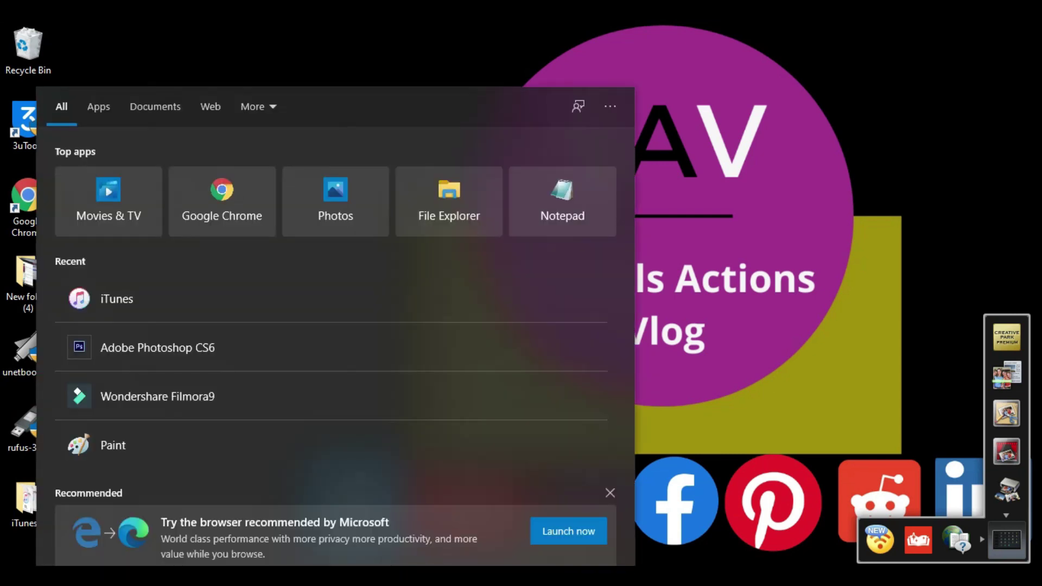
click(151, 308)
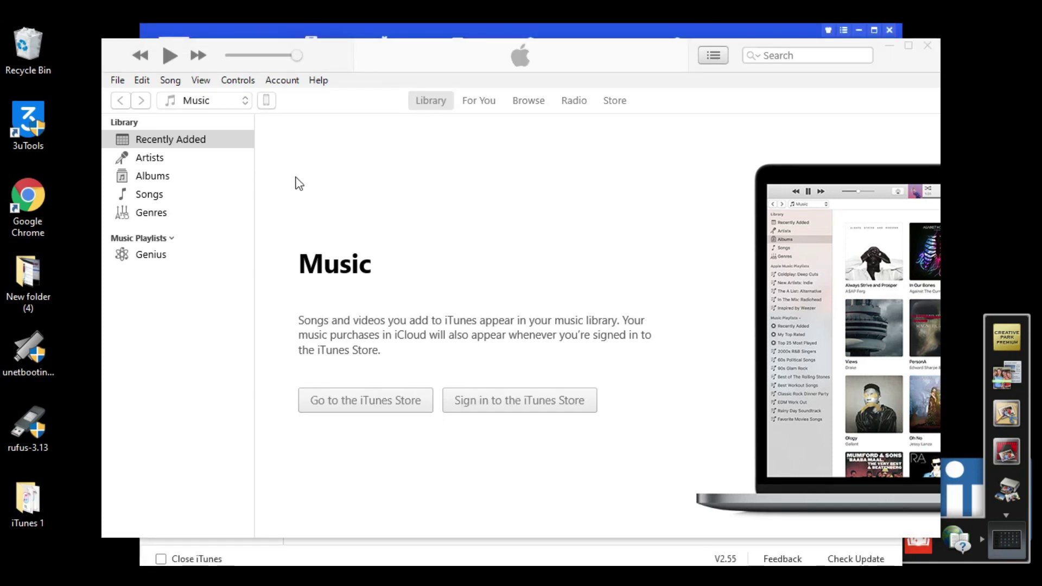
- Open the connected iPhone 7's summary, close the Apple iPhone folder window, and back up the phone to this computer
click(267, 103)
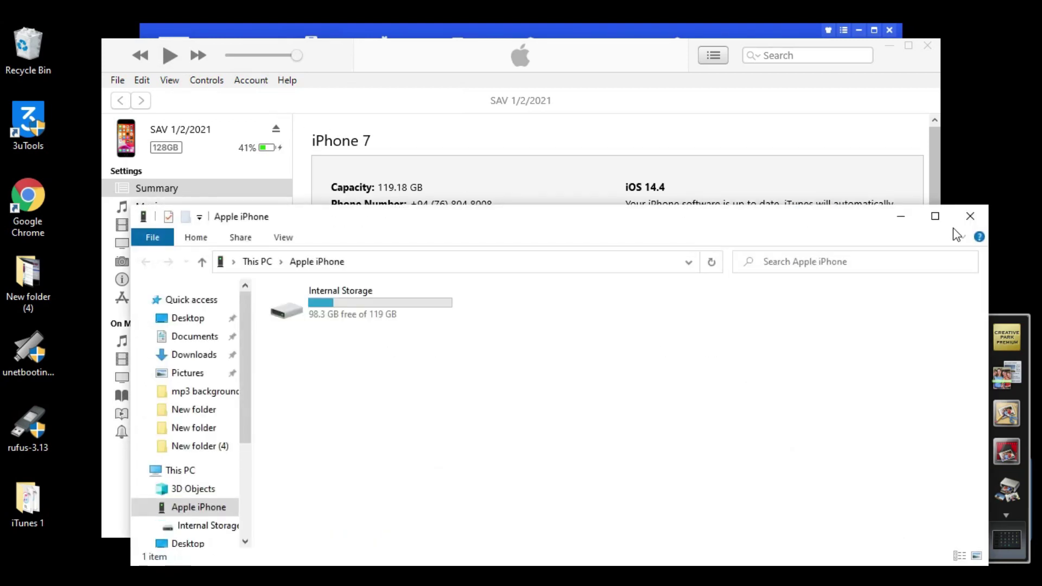
click(969, 216)
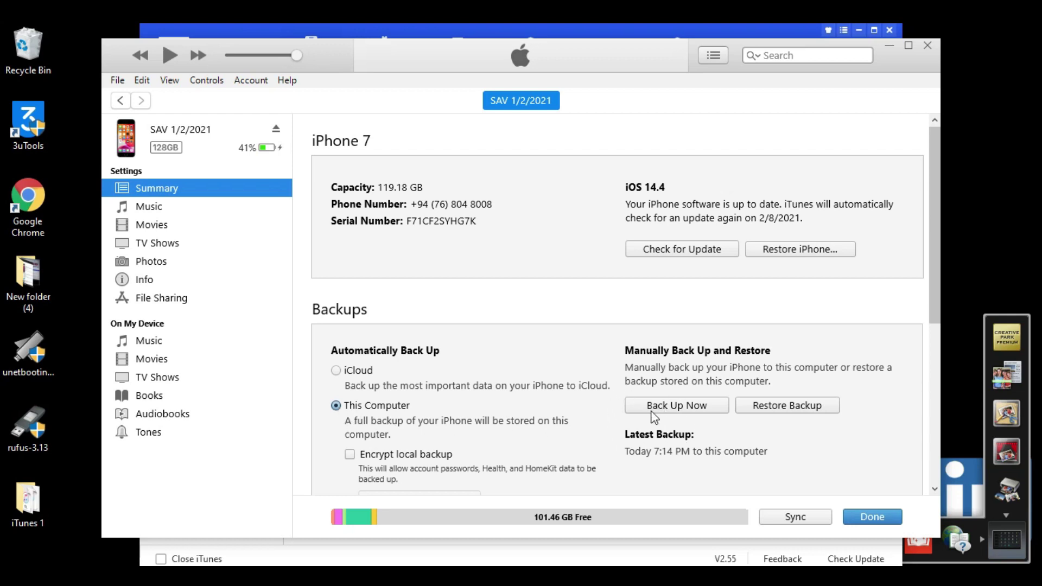
click(657, 408)
- Open the Windows Run dialog and run %APPDATA%/ to open the Roaming folder
key(super+s)
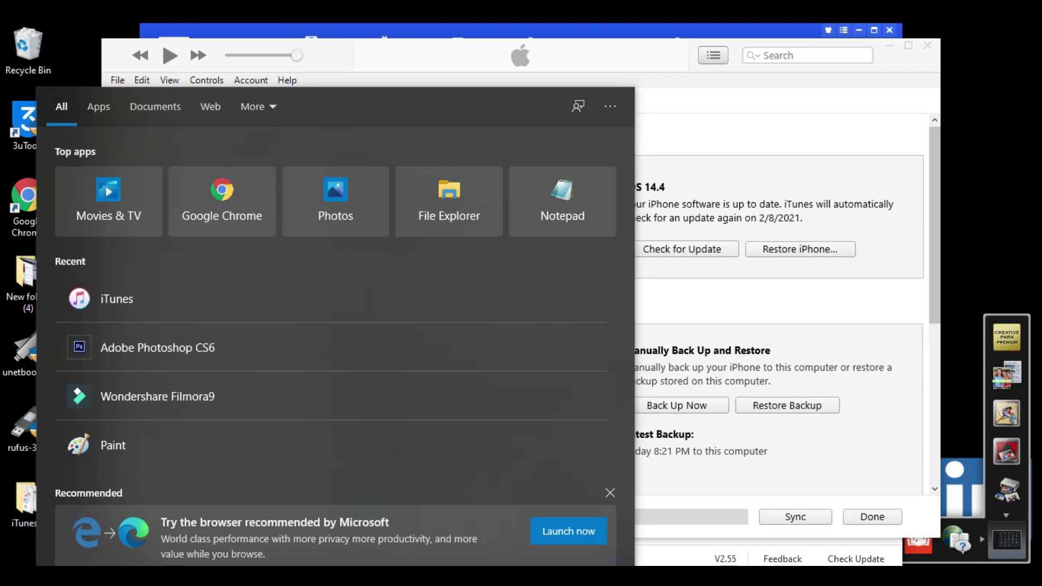
text(run)
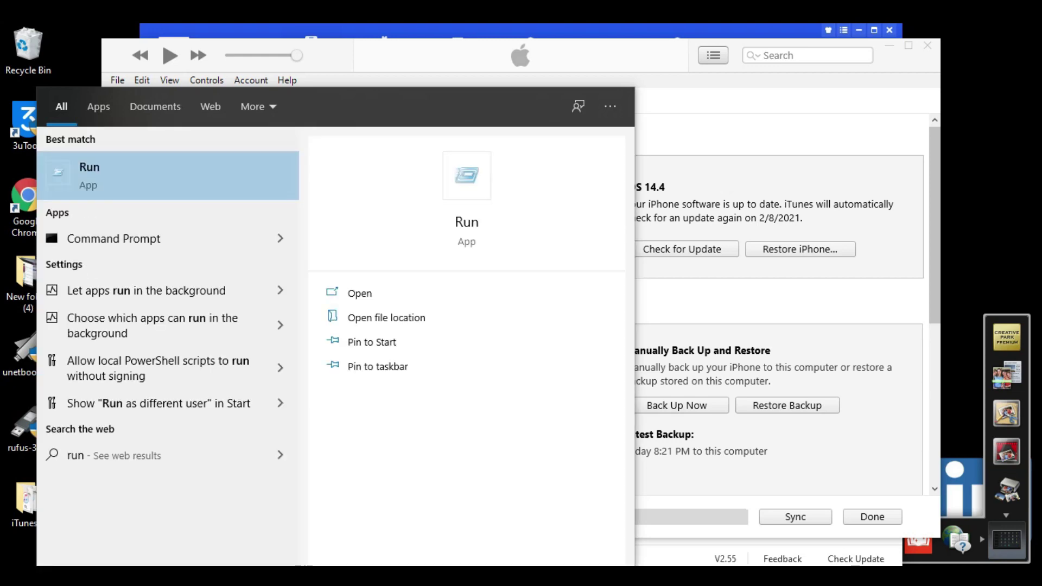
click(174, 181)
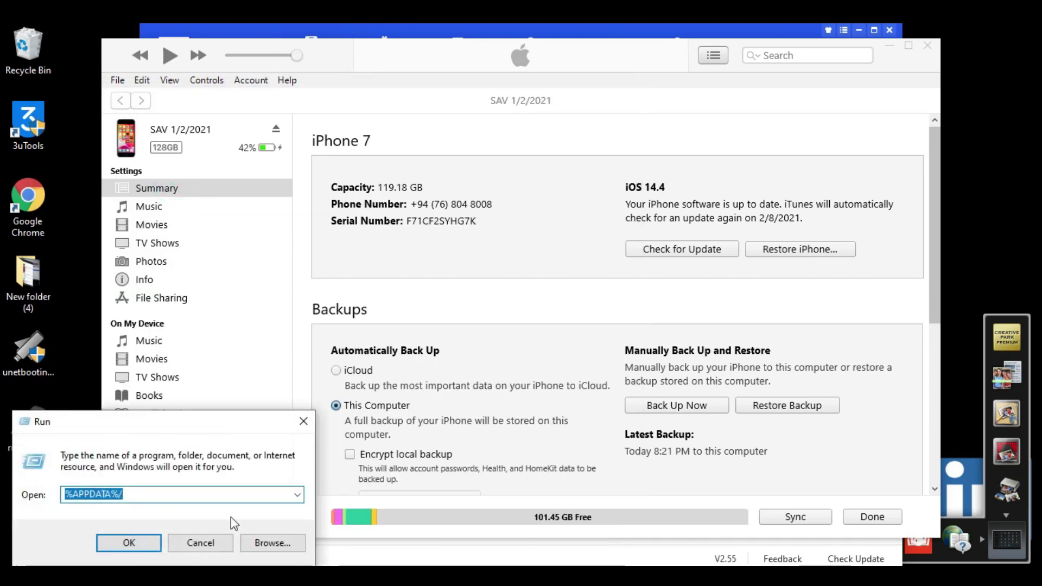
drag(146, 432, 152, 432)
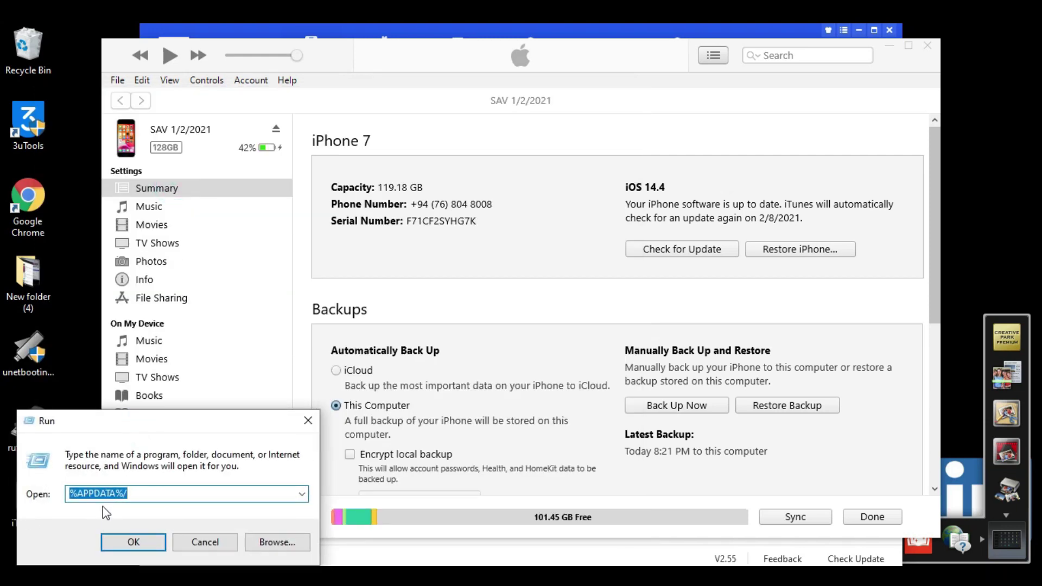
click(133, 494)
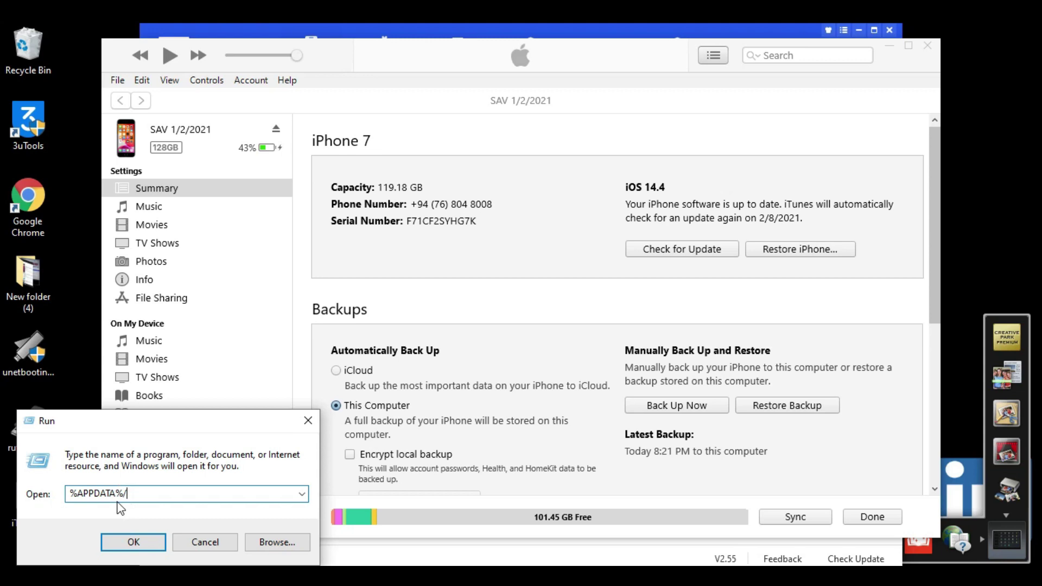
click(130, 542)
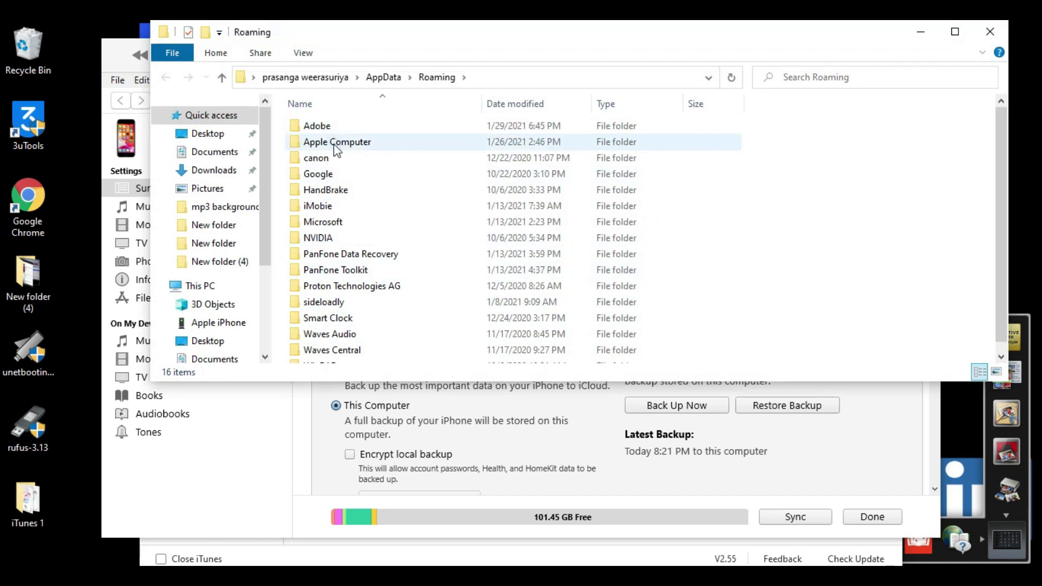
- Browse from Roaming through Apple Computer and MobileSync to the Backup folder holding the iTunes backups
double_click(338, 146)
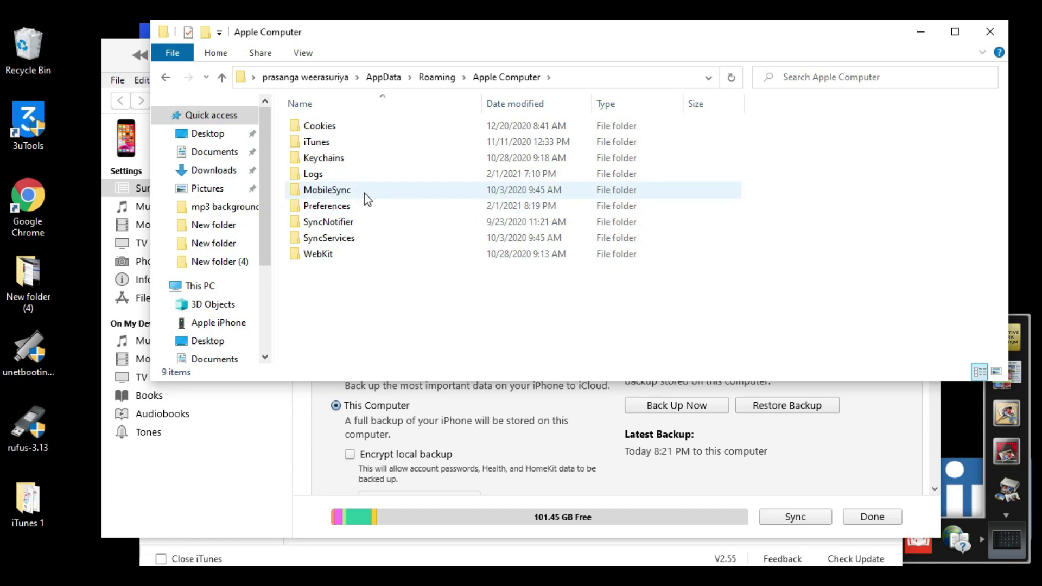
double_click(364, 193)
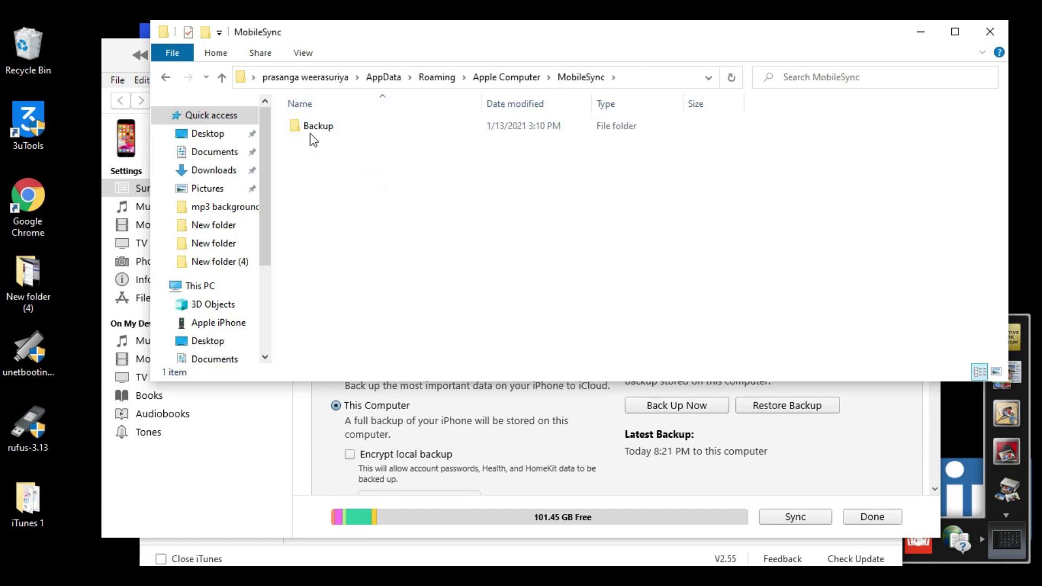
double_click(328, 129)
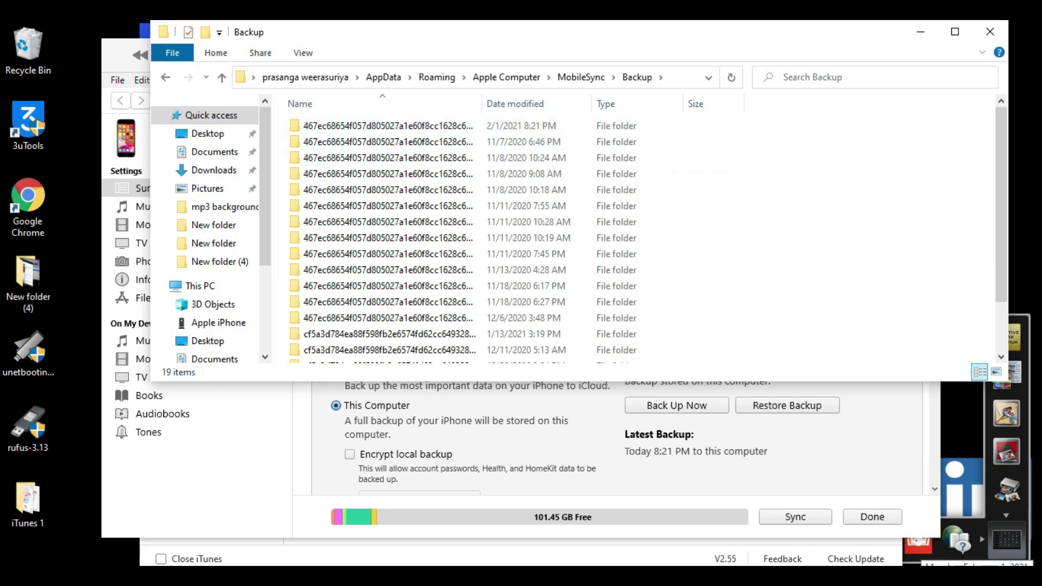
- Open the most recent backup folder, dated 2/1/2021 8:21 PM, and open its Info PLIST file in Notepad
click(493, 153)
double_click(451, 157)
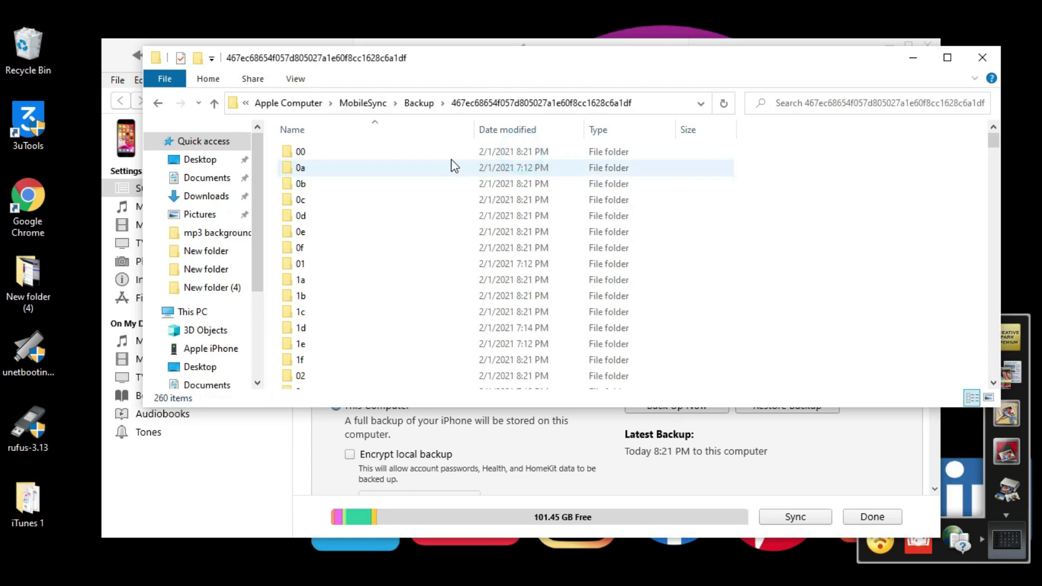
drag(994, 141, 1001, 394)
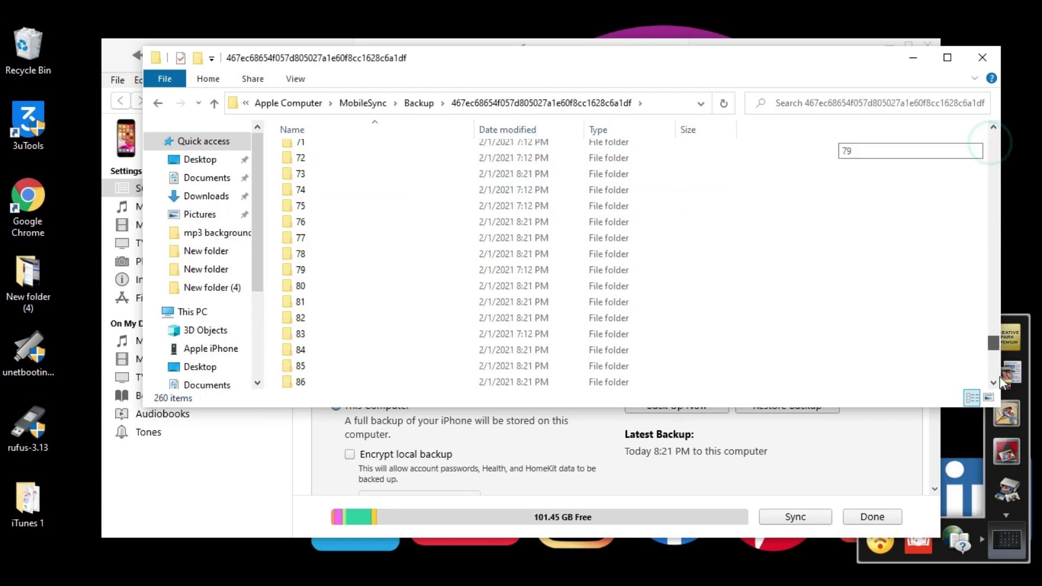
click(448, 336)
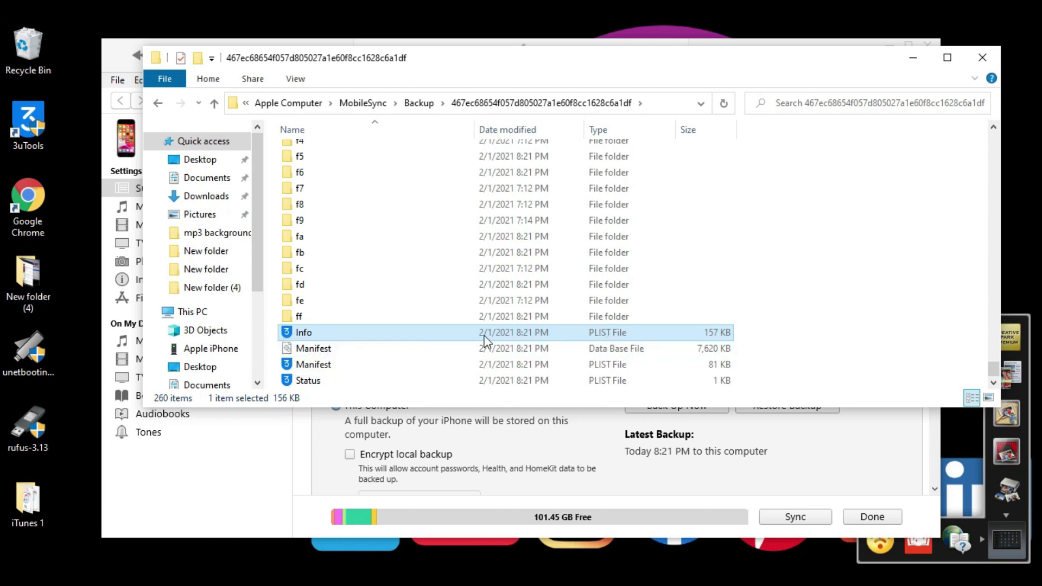
right_click(338, 334)
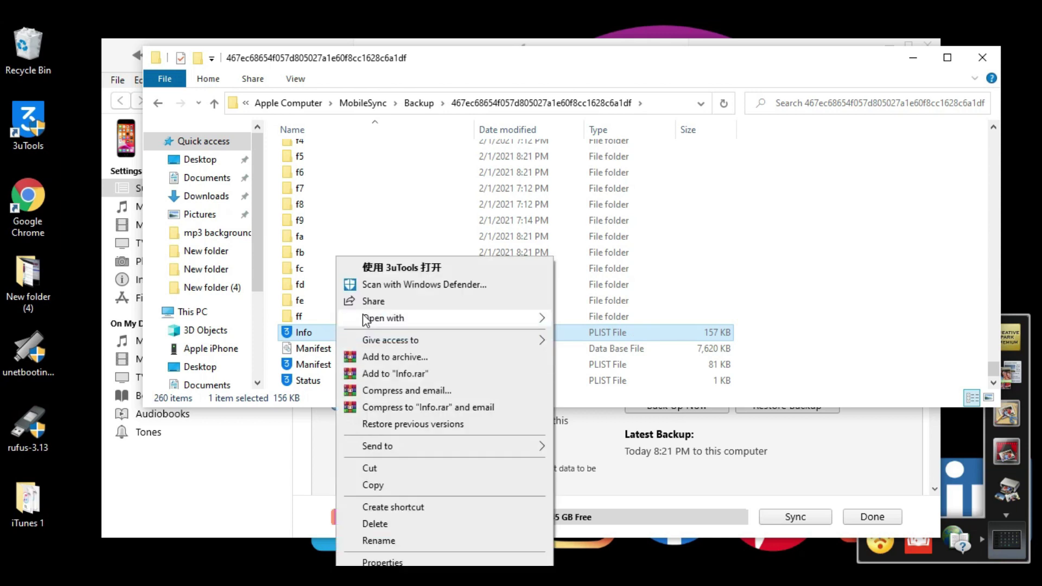
mouse_move(529, 321)
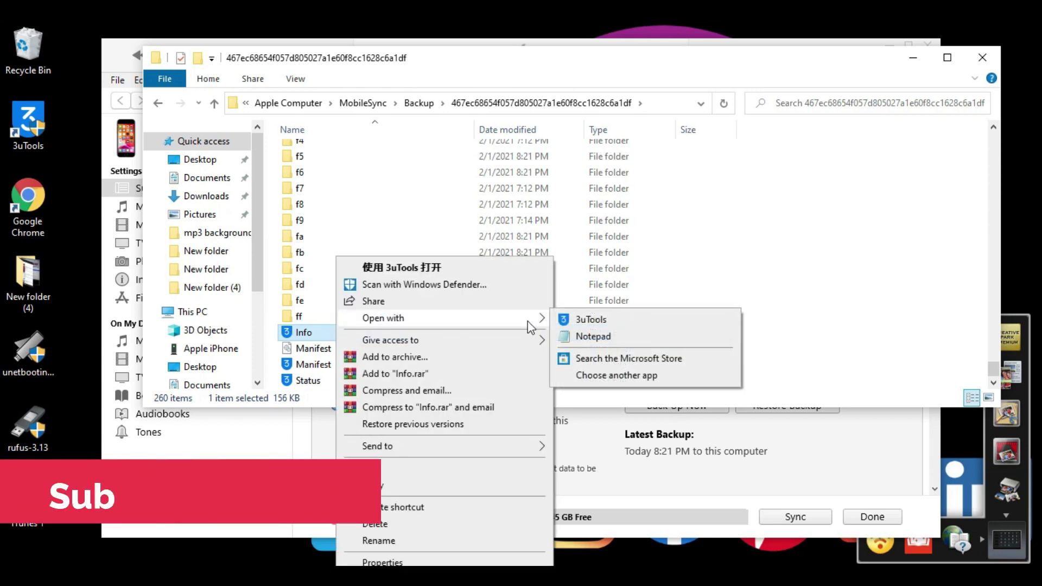
click(603, 341)
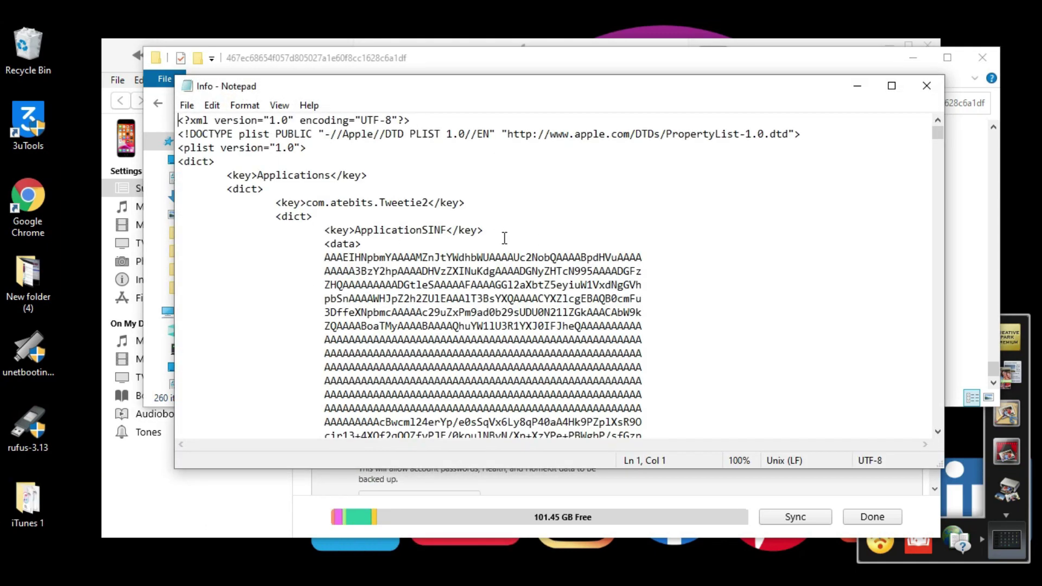
- Search the Info file for "product" and close the Find dialog at the Product Name entry
key(ctrl+f)
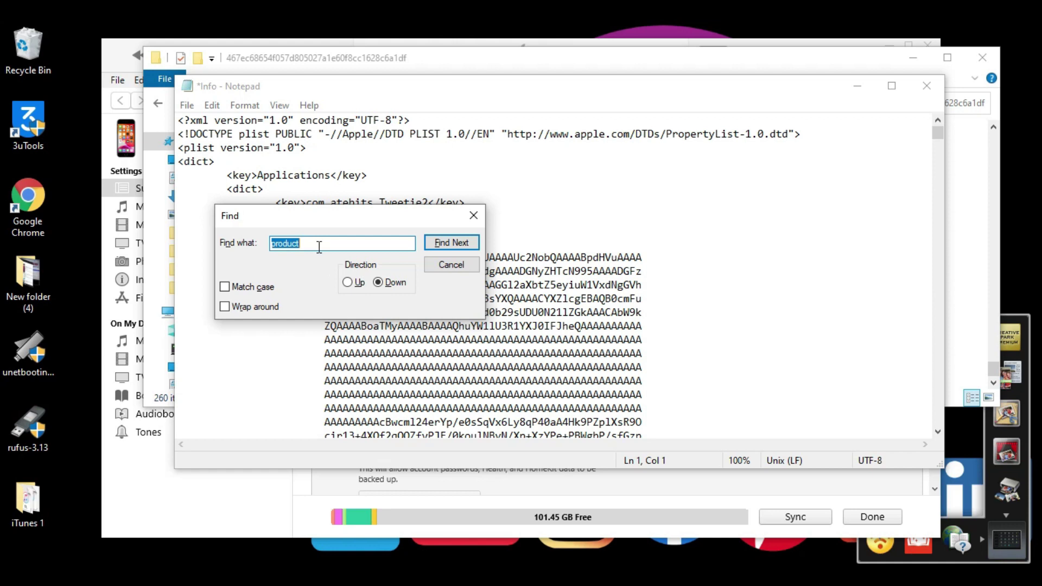
click(318, 245)
drag(307, 243, 272, 244)
click(326, 241)
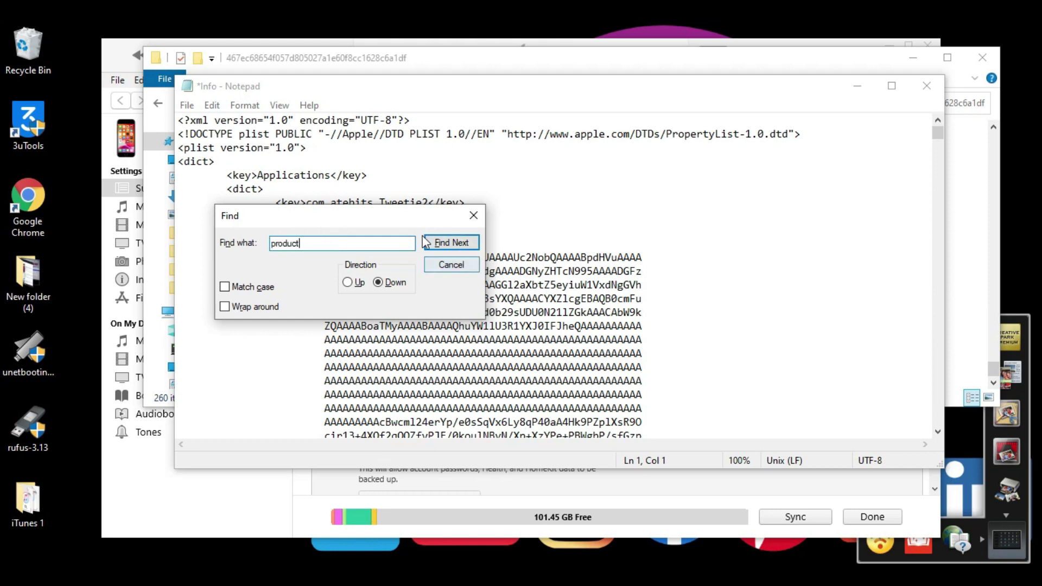
click(446, 249)
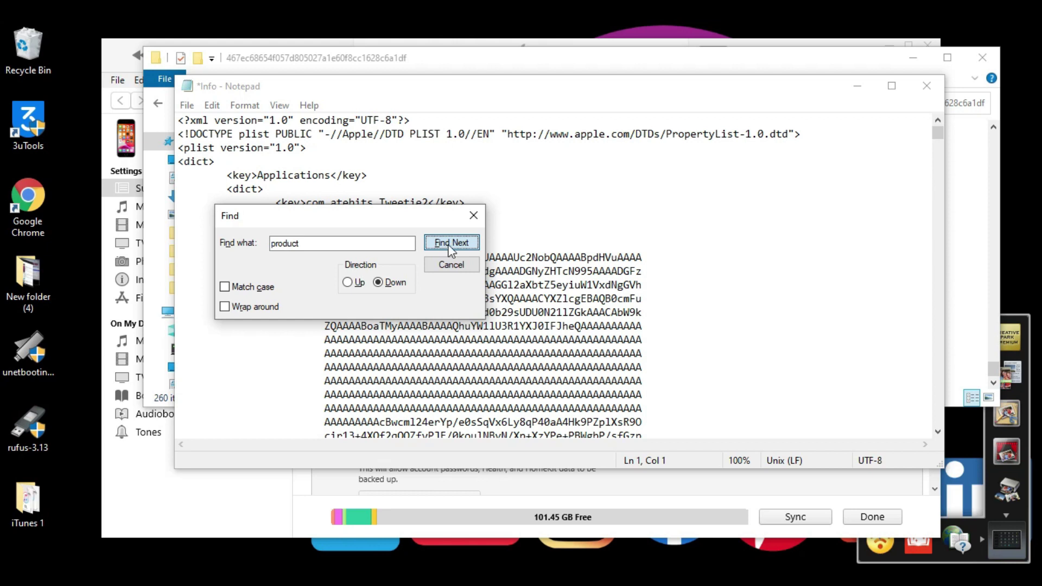
click(448, 249)
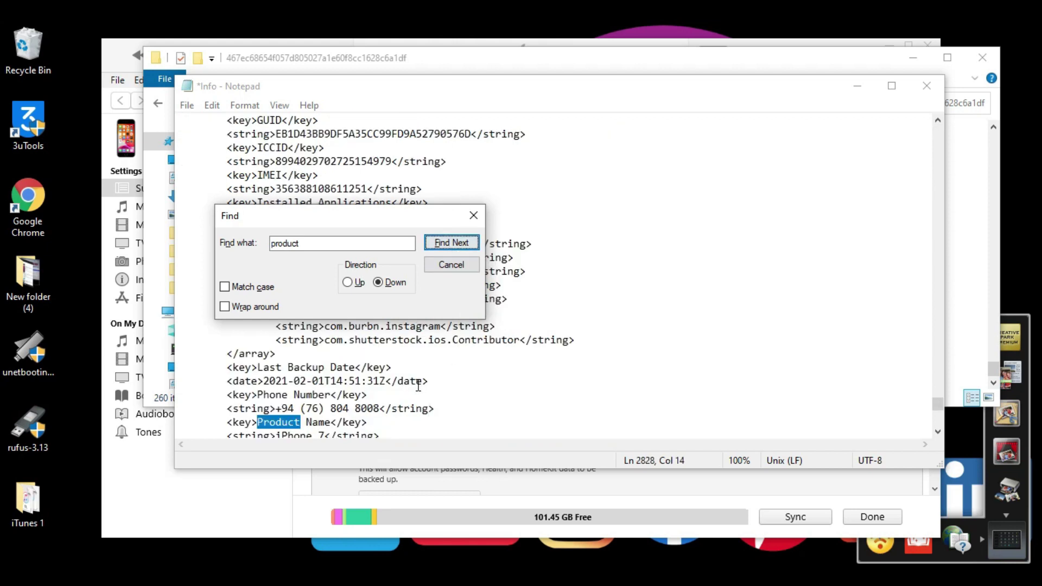
click(401, 430)
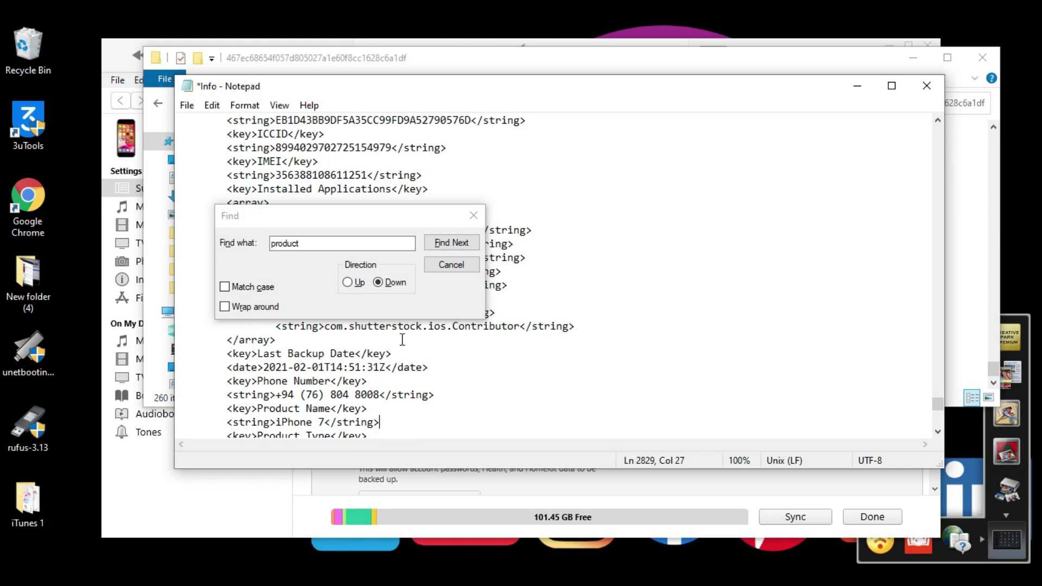
click(473, 216)
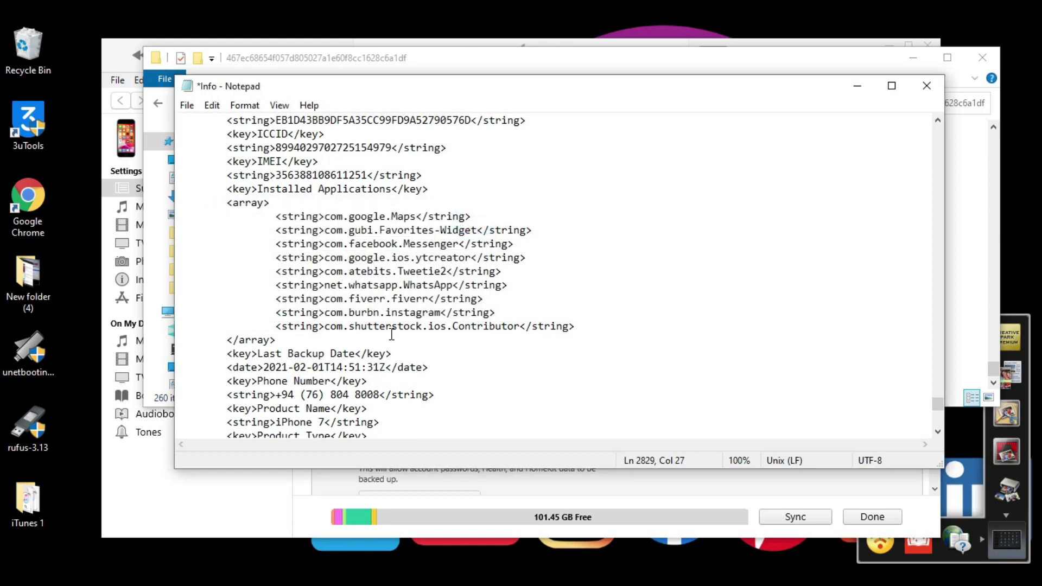
- Set the Product Version string in the Info file to 14.3
scroll(409, 404, down, 2)
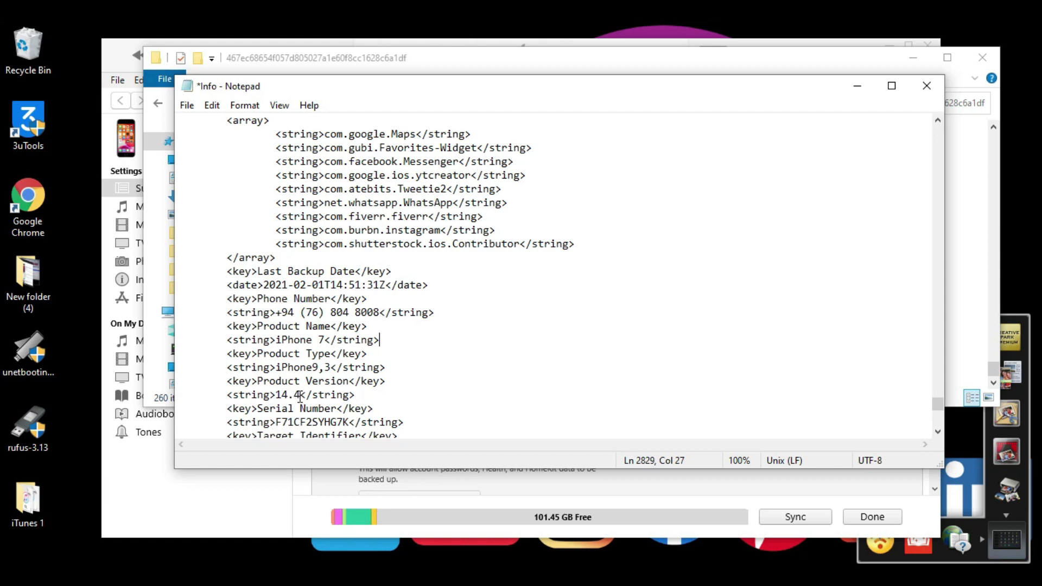
drag(299, 395, 296, 396)
scroll(335, 361, down, 2)
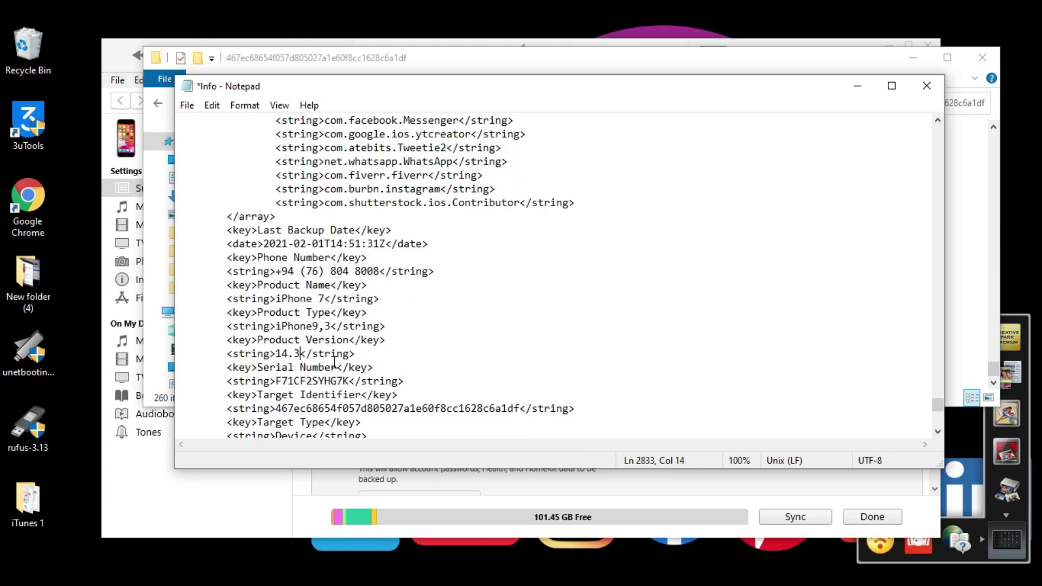
scroll(335, 361, down, 1)
scroll(334, 361, down, 1)
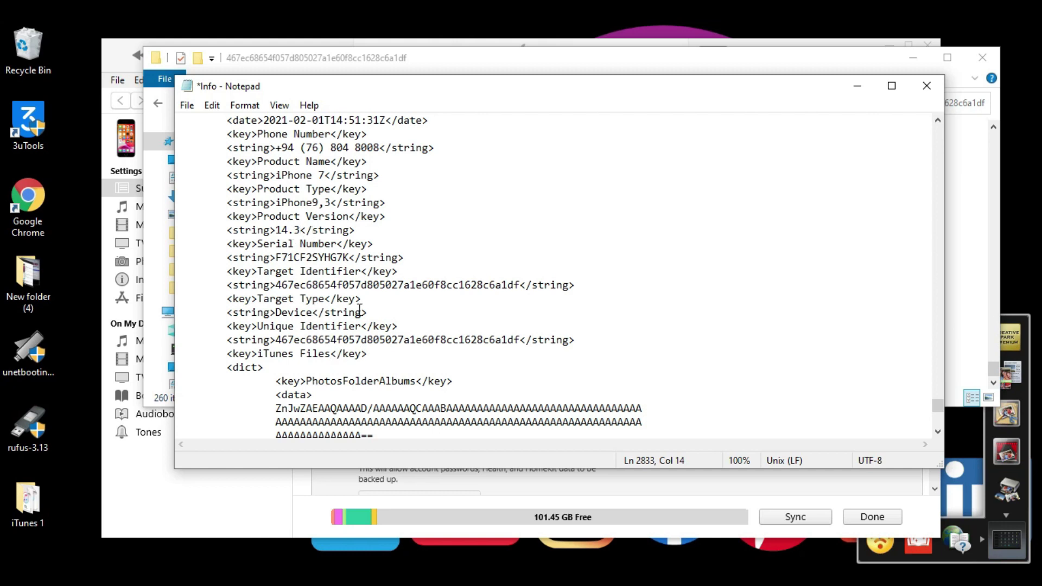
scroll(359, 309, up, 1)
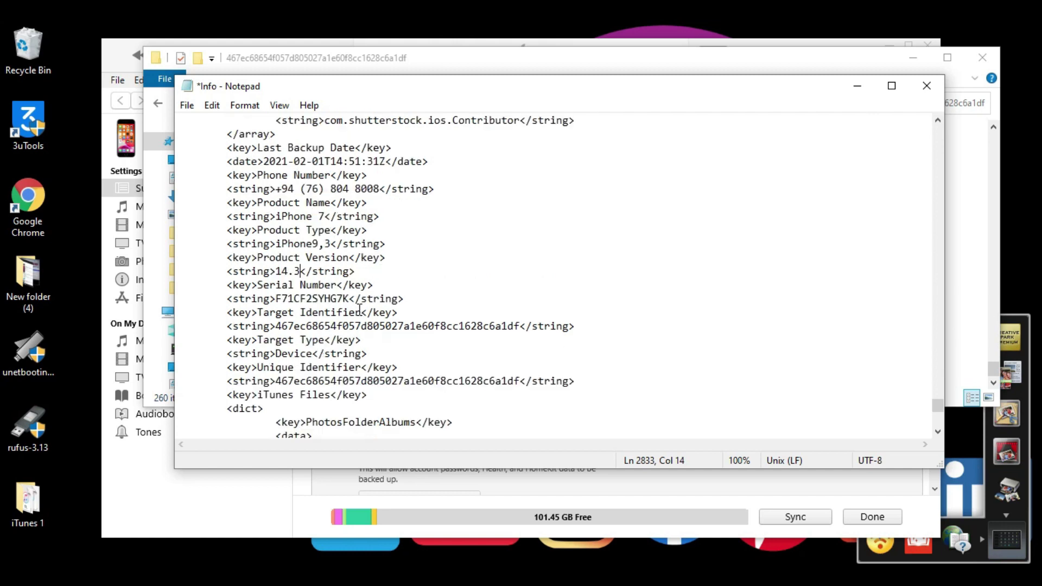
- Save and close the Info file, and close the backup folder and the 3uTools window
click(187, 105)
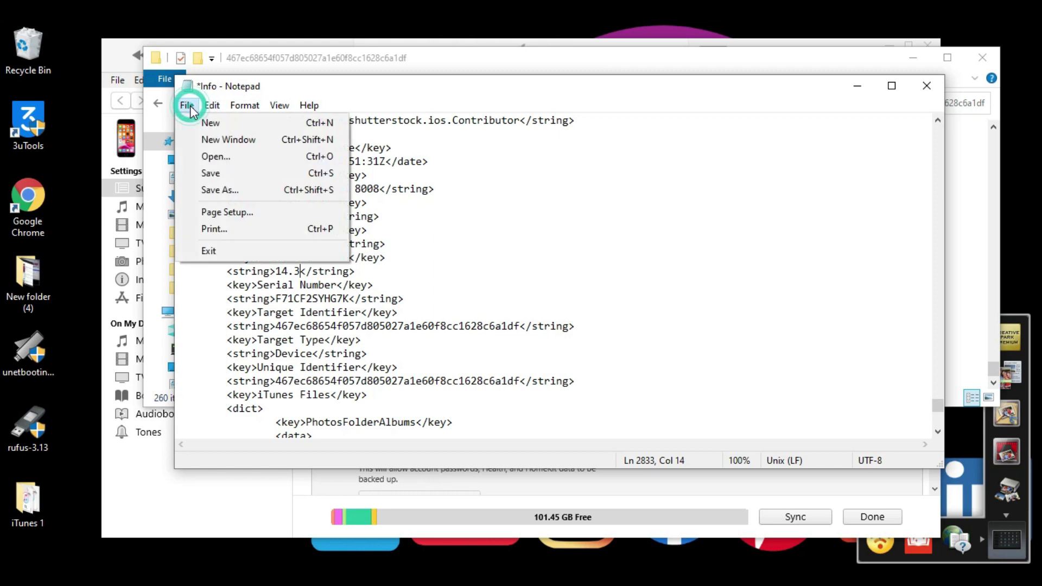
click(235, 174)
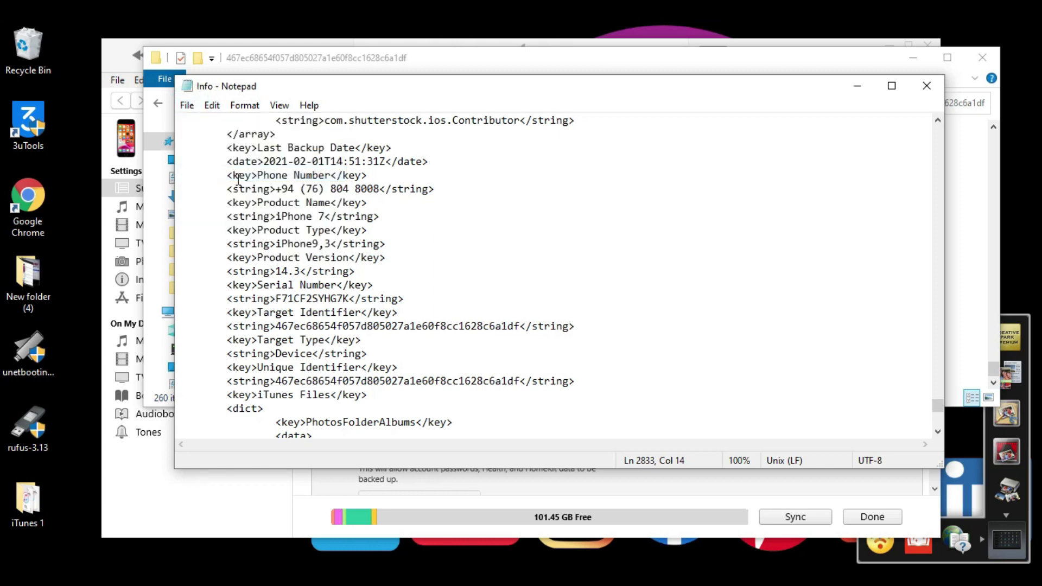
click(928, 89)
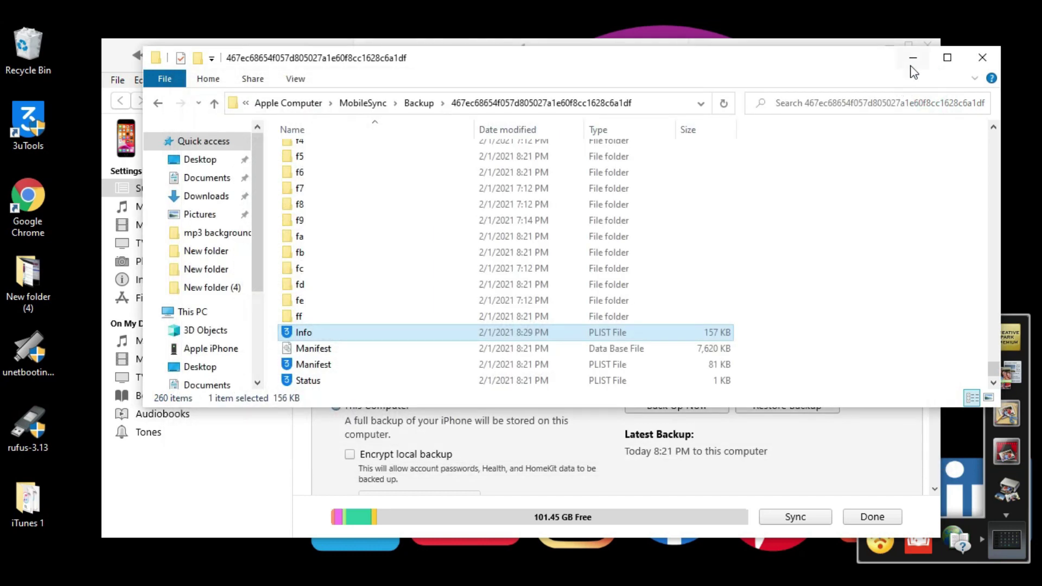
click(974, 62)
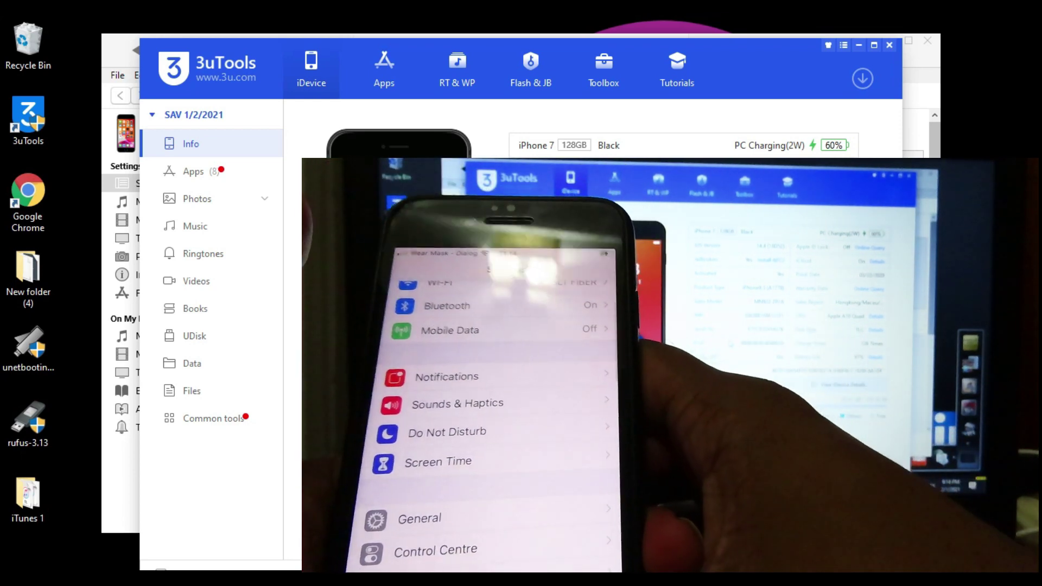
click(888, 45)
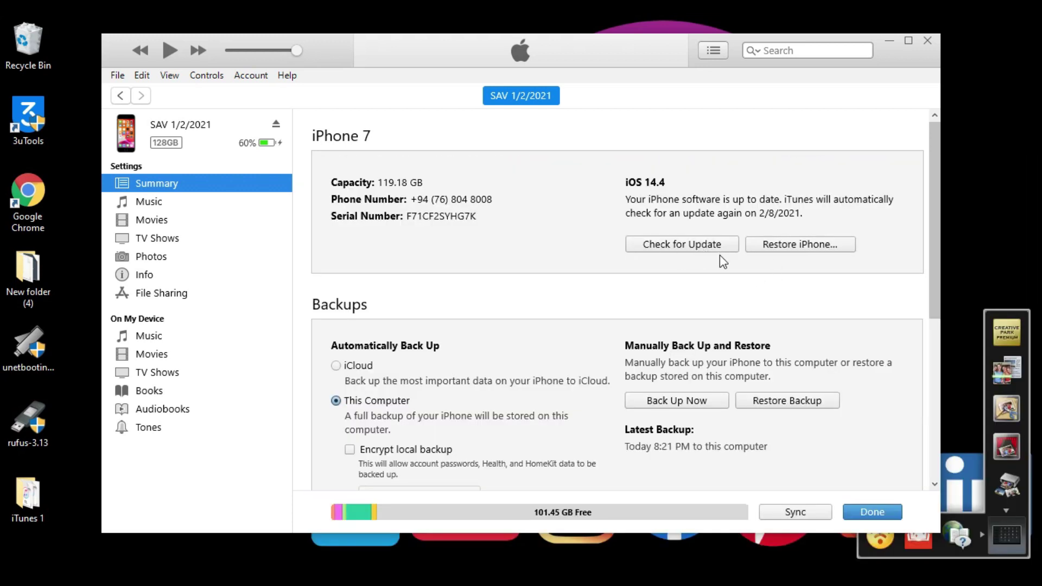
- Update the iPhone to iOS 14.3 using the iPhone_4.7_P3_14.3_18C66_Restore firmware file from Downloads
click(689, 243)
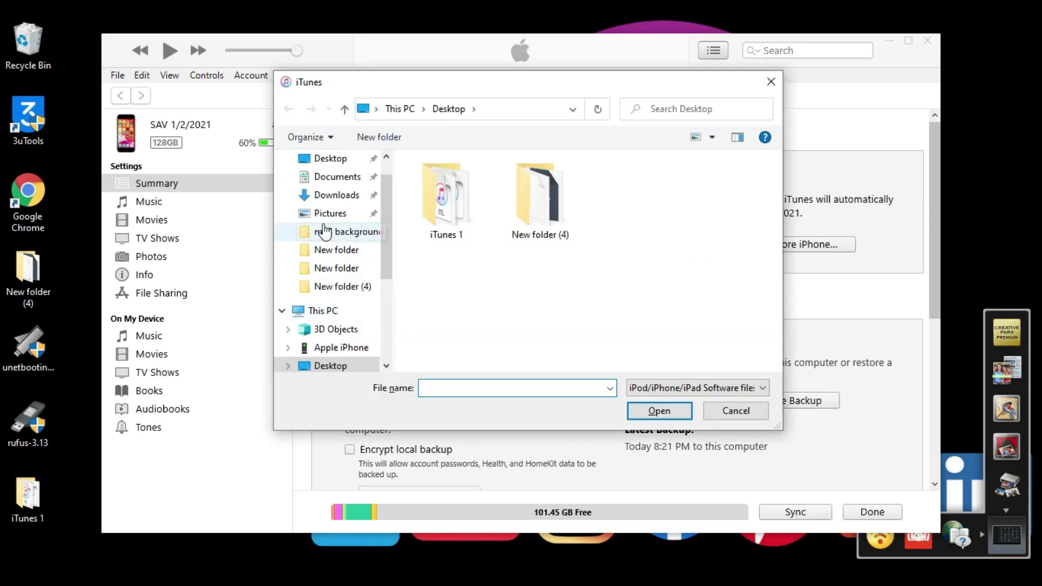
click(336, 196)
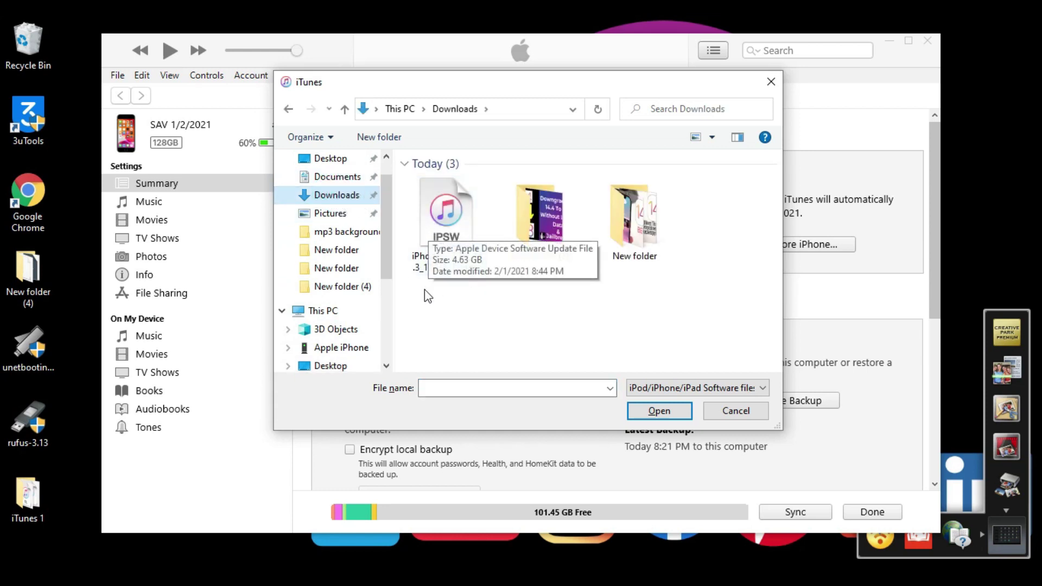
click(456, 237)
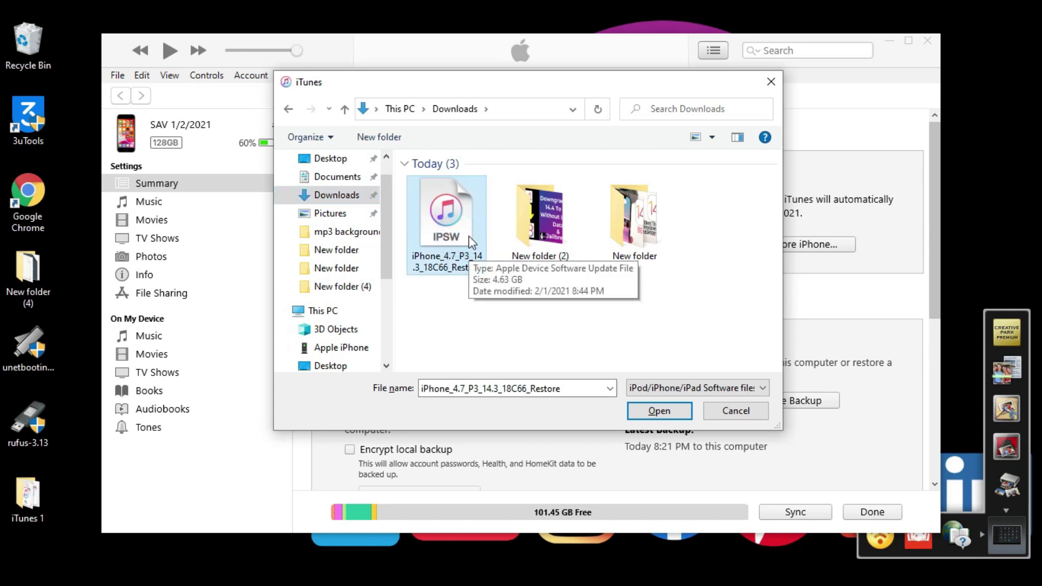
click(660, 411)
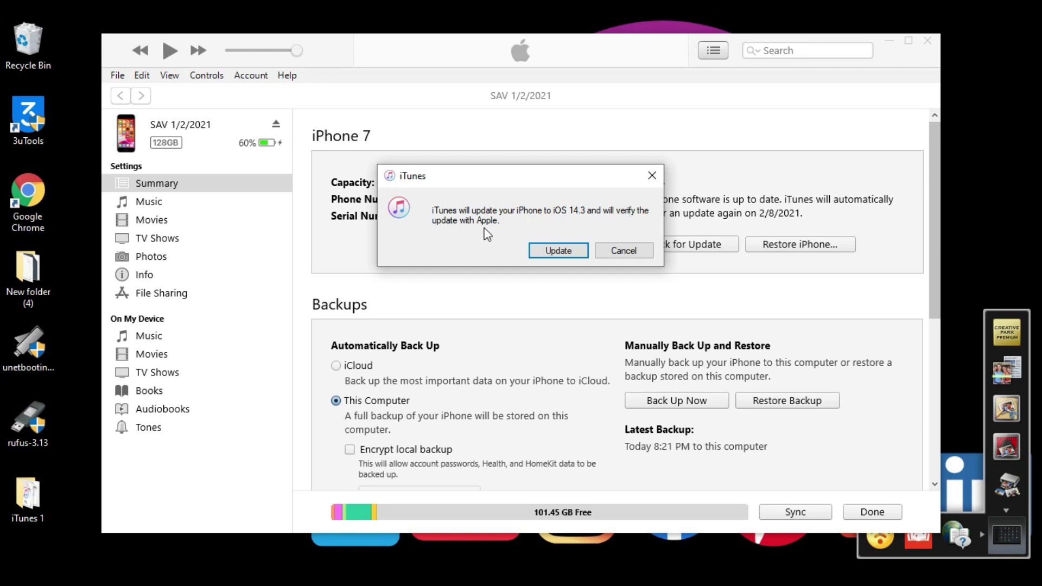
click(548, 248)
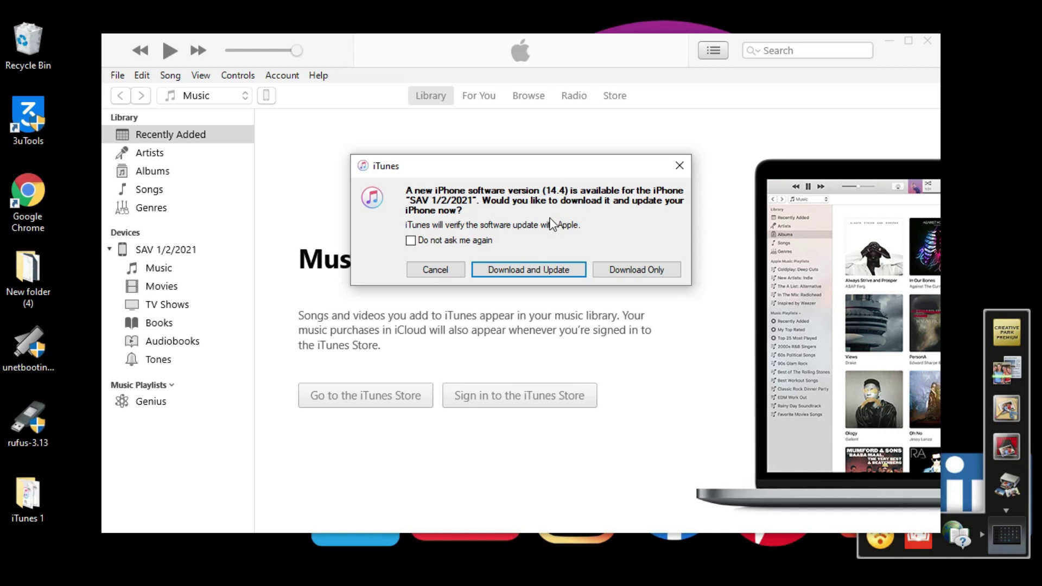
- Decline the offered iOS 14.4 update and open the connected iPhone's summary
key(Escape)
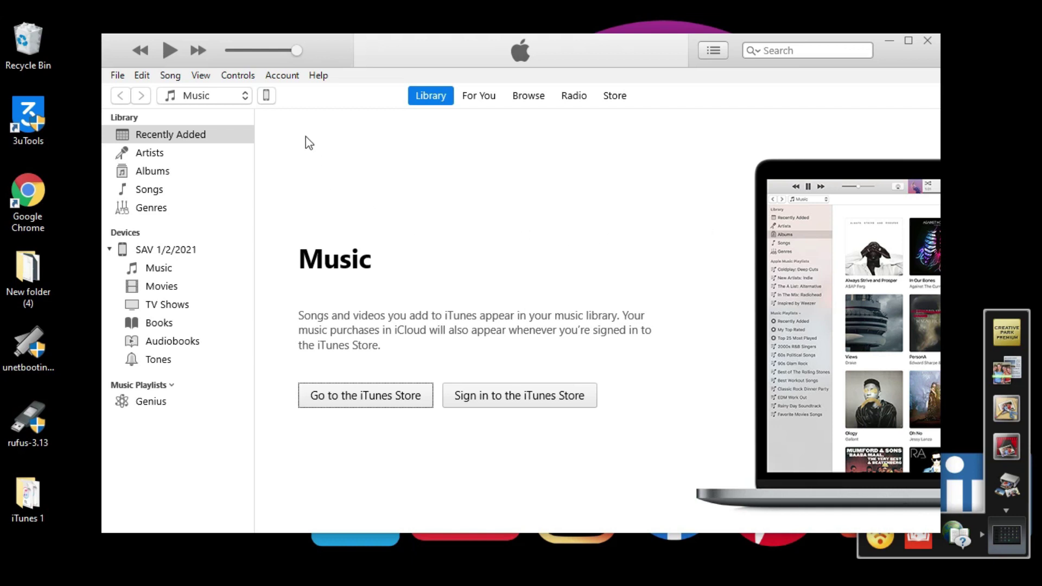
click(265, 96)
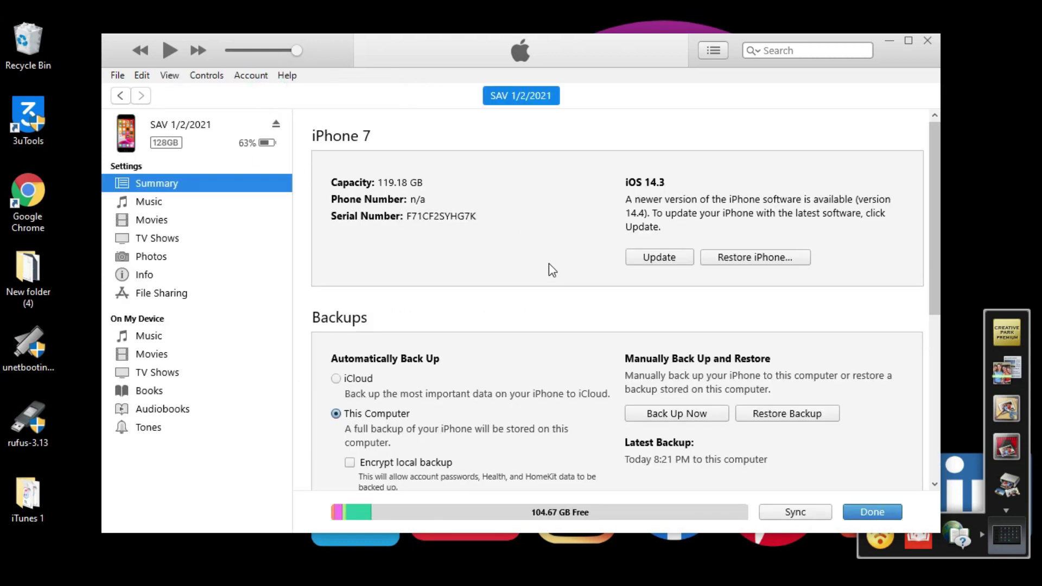
- Examine the backups available for restoring, choose SAV 1/2/2021, and close the Restore From Backup dialog without restoring
click(803, 415)
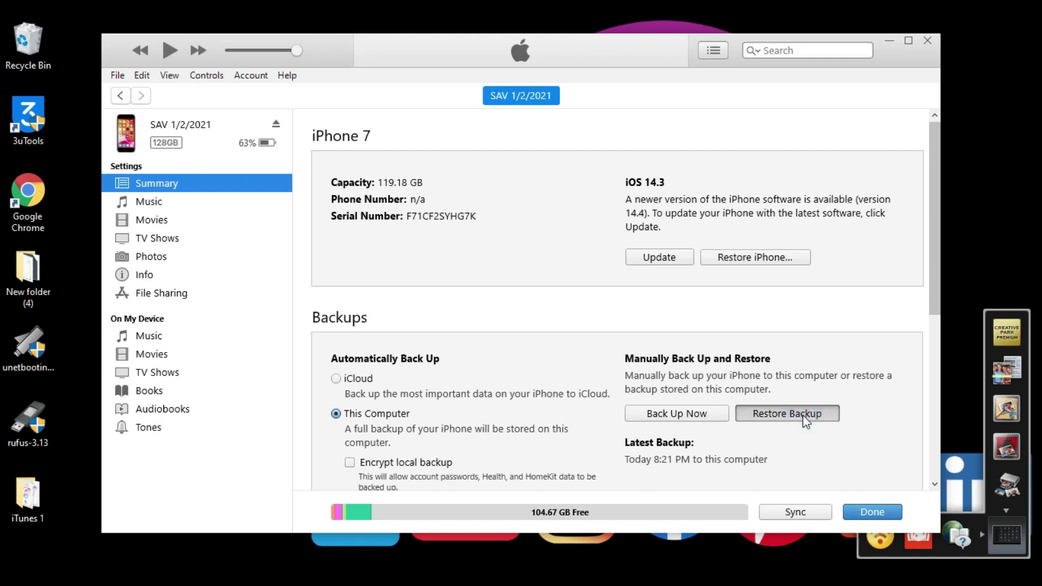
click(803, 415)
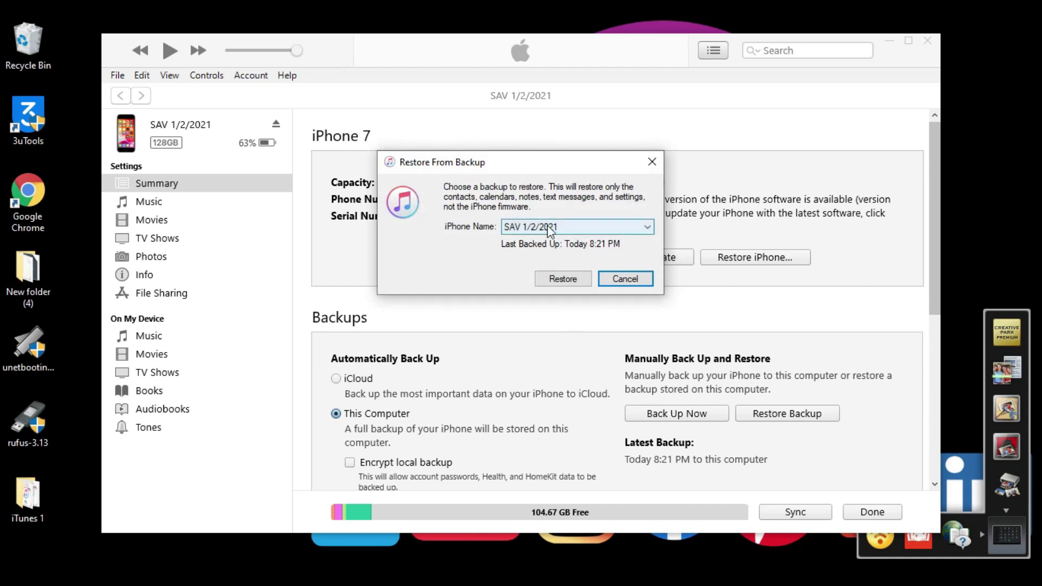
click(577, 227)
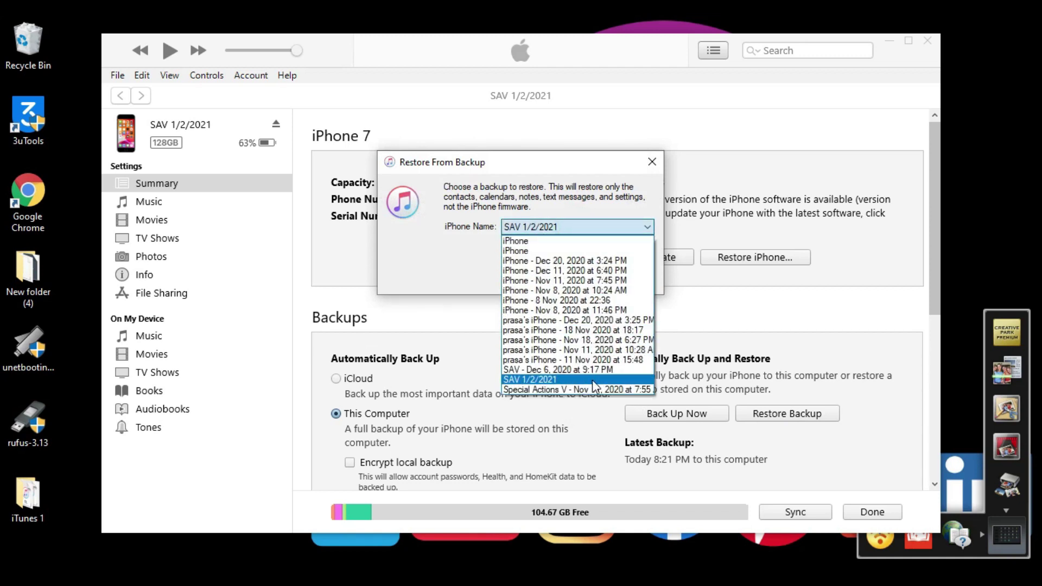
click(591, 380)
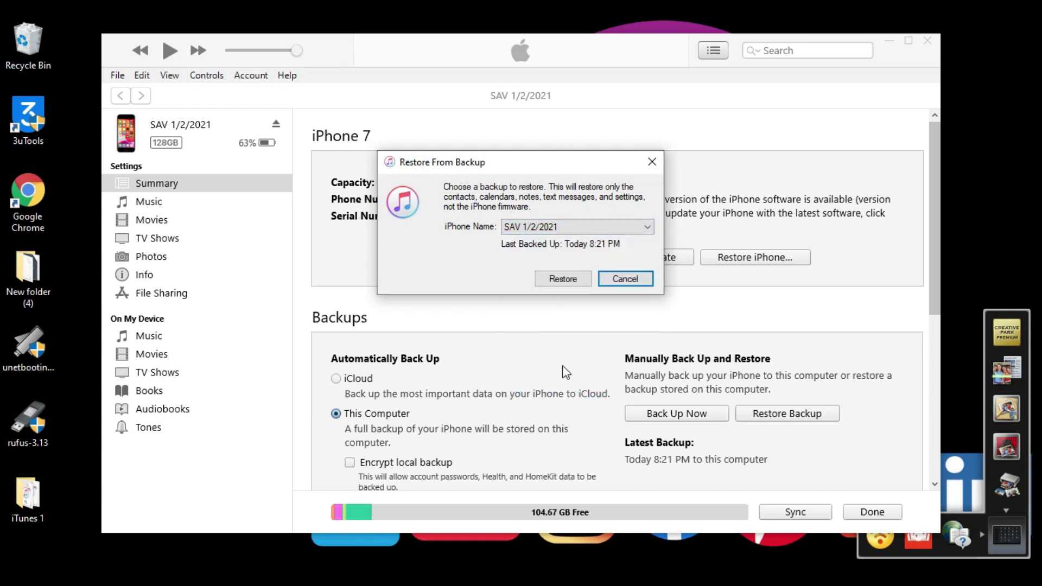
click(653, 162)
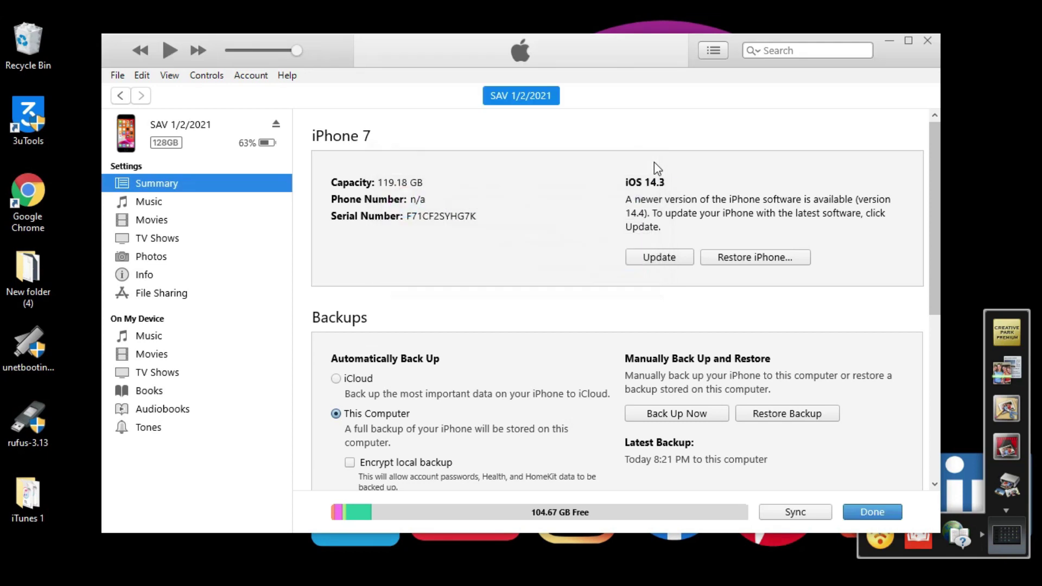